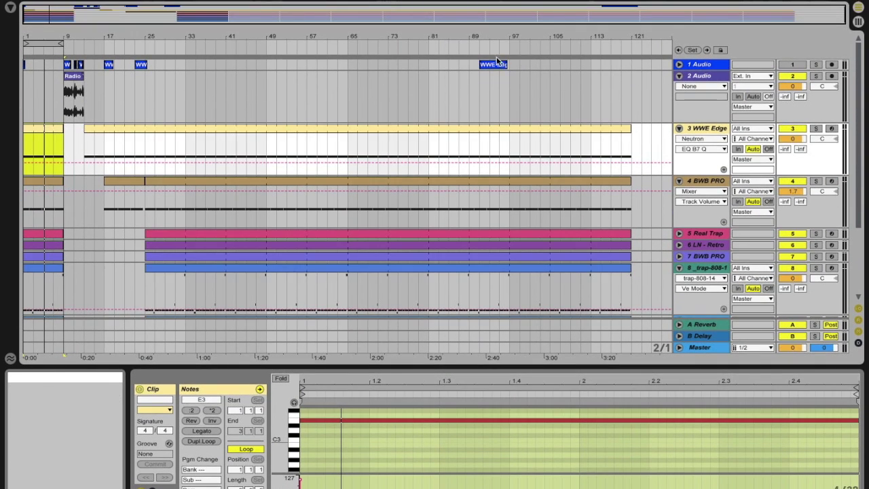
Solo the WWE Edge track and open the note view of its first clip in the arrangement
left_click(494, 61)
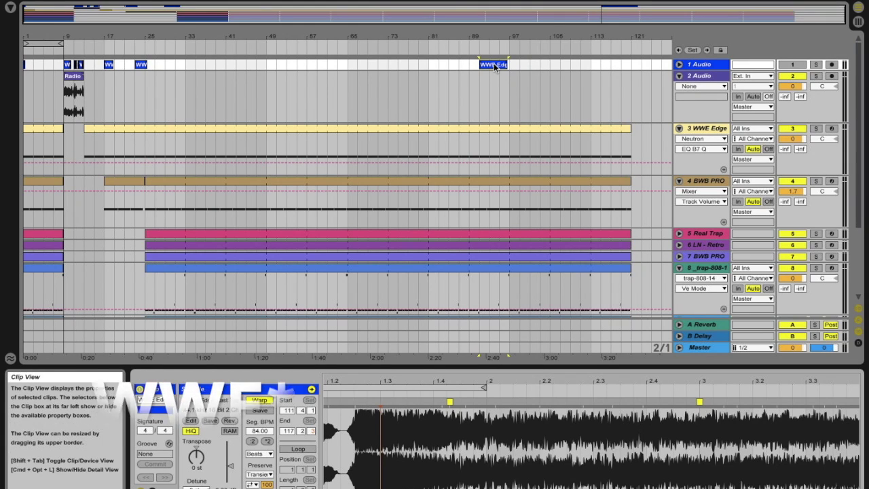
left_click(32, 131)
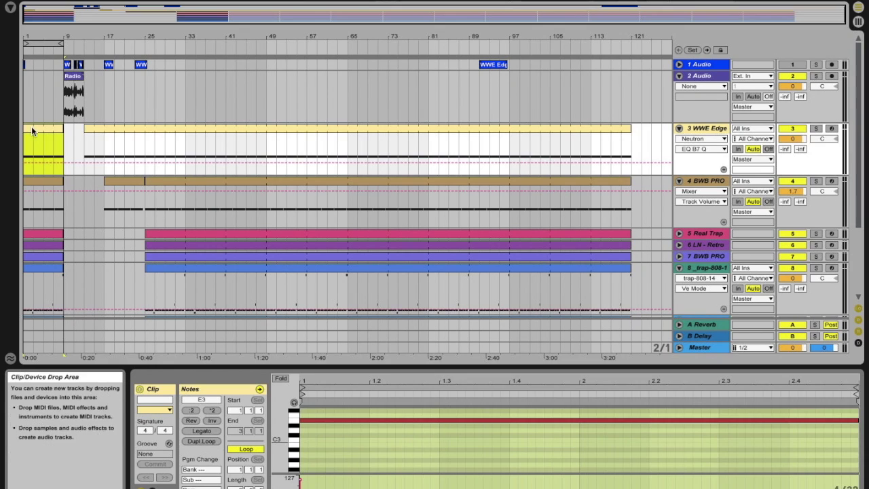
left_click(817, 129)
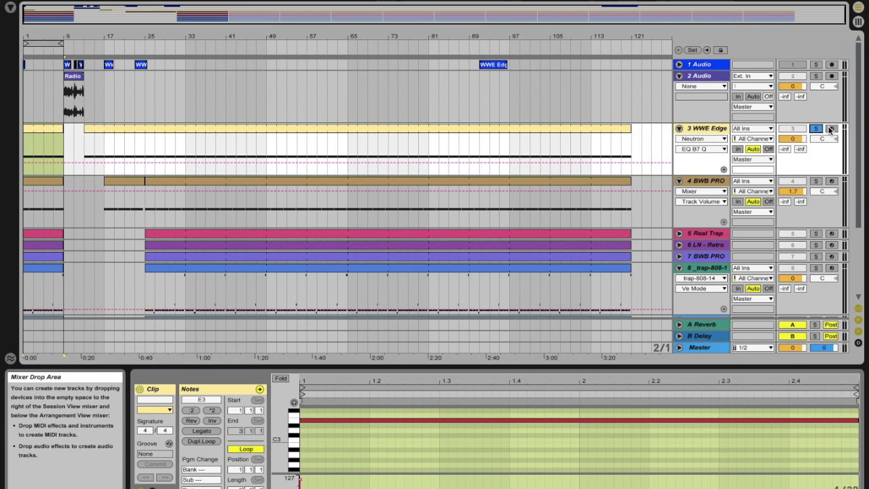
double_click(43, 130)
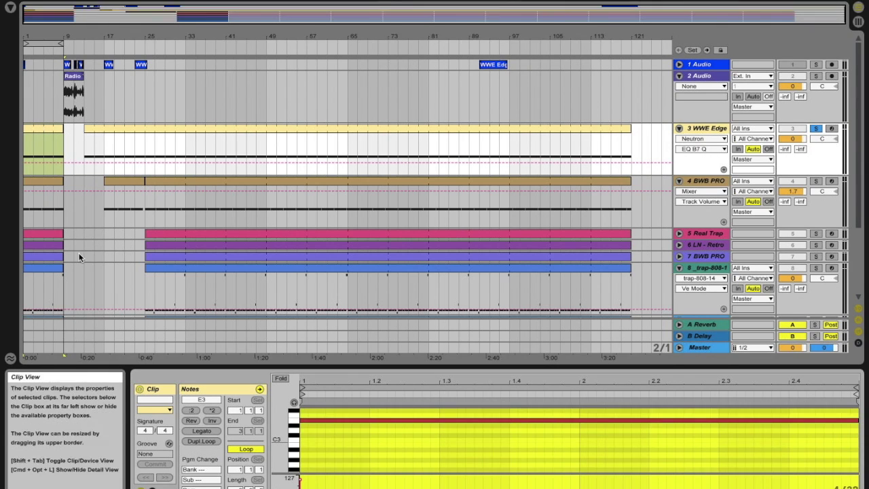
left_click_drag(373, 368, 373, 401)
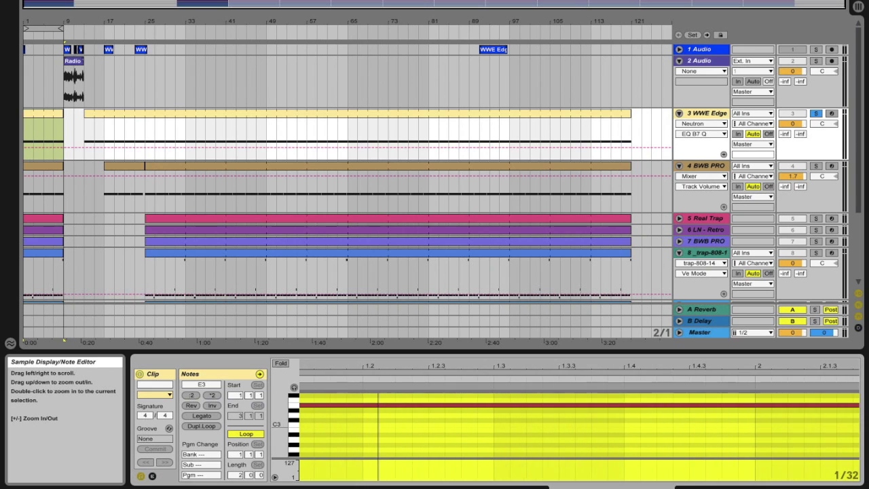
scroll(401, 422, "left", 3)
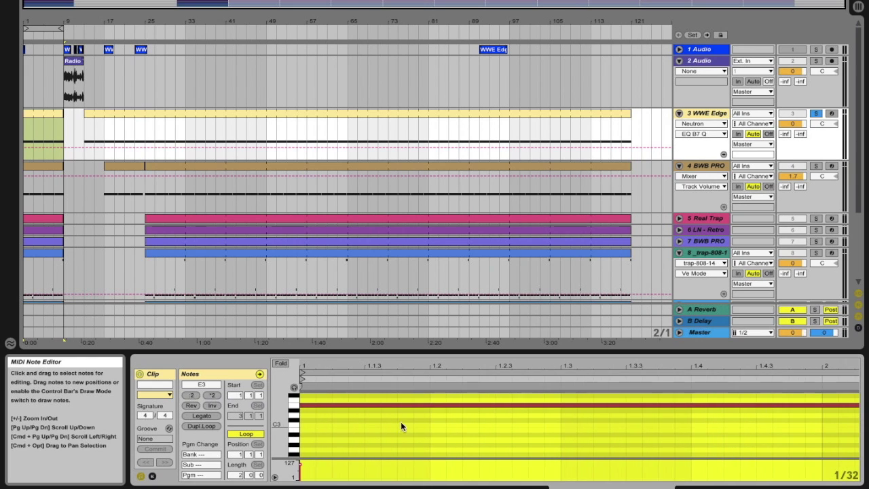
Show the WWE Edge track's sampler, examine the selected sample region up close, and start playback
double_click(716, 113)
left_click(367, 374)
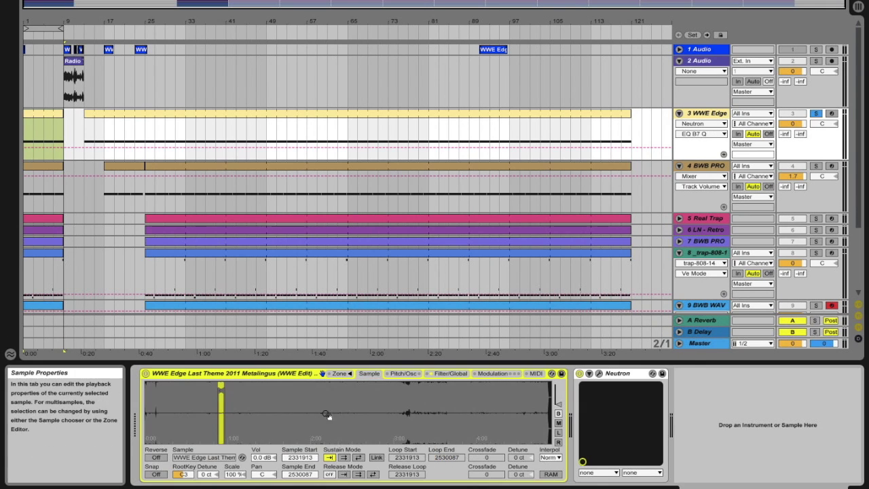
left_click_drag(201, 413, 207, 414)
mouse_move(322, 411)
left_mouse_down()
mouse_move(322, 434)
mouse_move(321, 394)
mouse_move(322, 413)
left_mouse_up()
scroll(322, 411, "up", 3)
scroll(322, 410, "down", 2)
key("space")
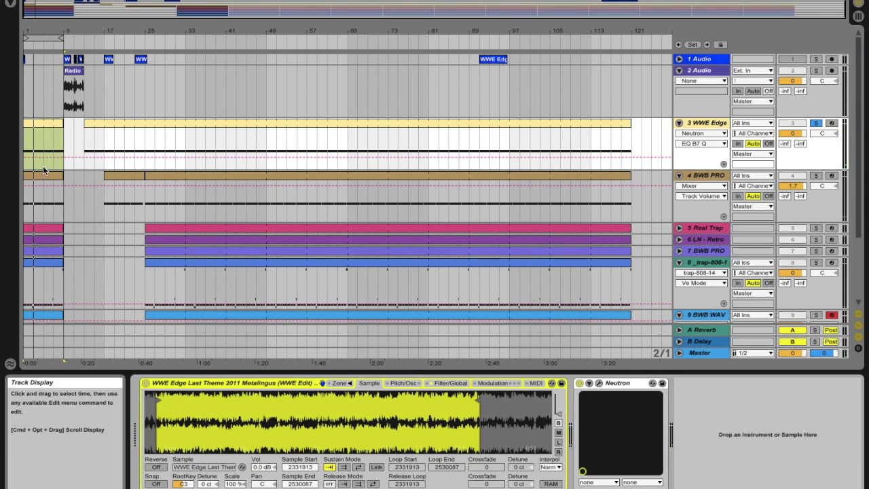
Open the notes of the first hi-hat clip on track 4 and solo that track alongside WWE Edge
left_click(36, 176)
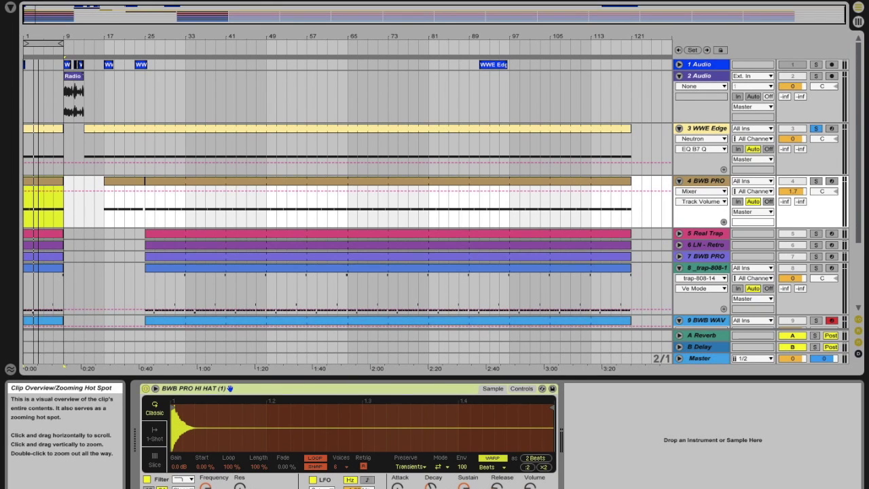
left_click_drag(54, 9, 76, 183)
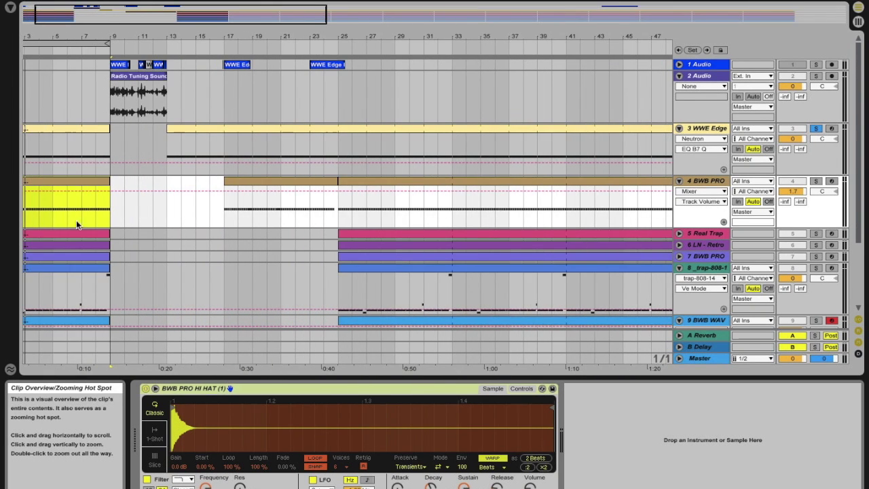
left_click_drag(68, 13, 105, 141)
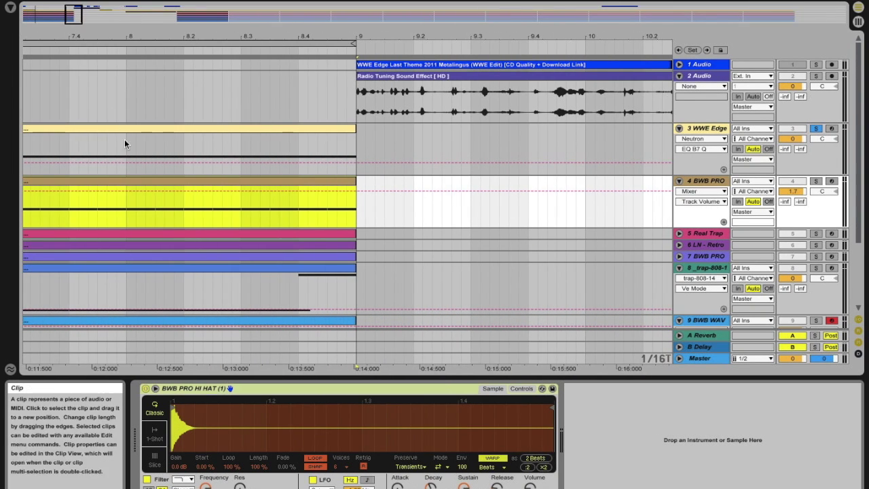
double_click(155, 183)
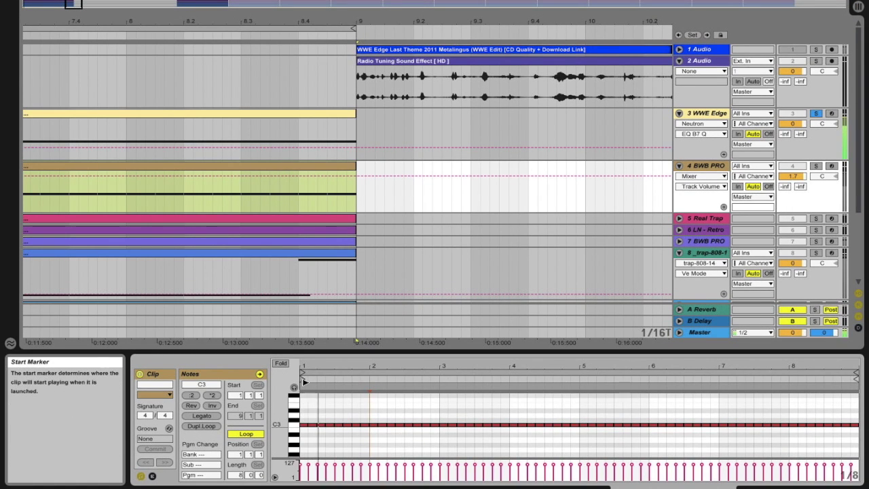
left_click(815, 165)
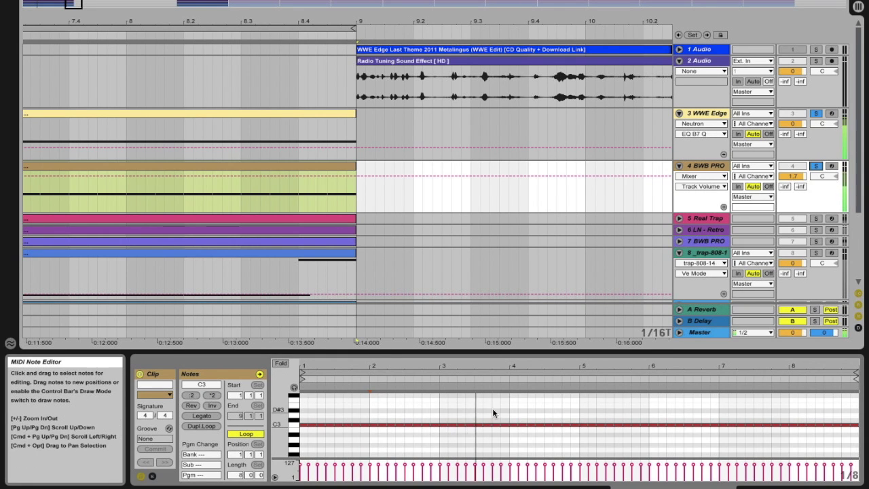
left_click_drag(579, 366, 563, 407)
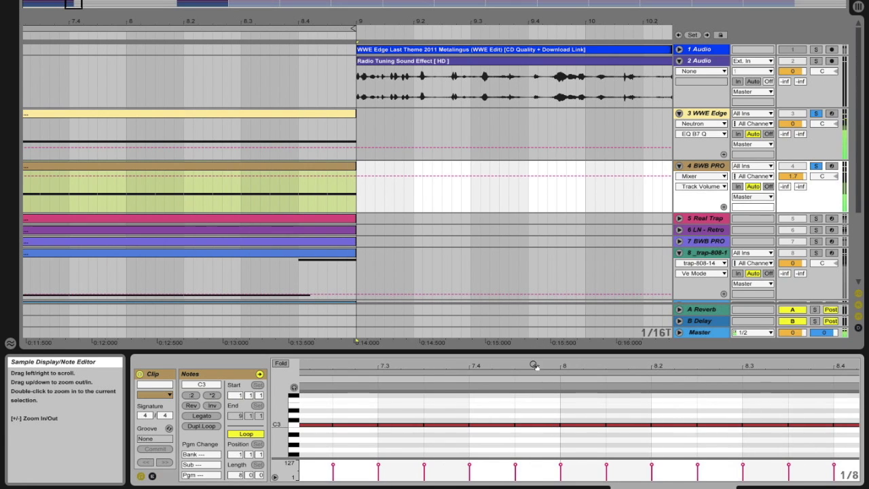
left_click_drag(535, 365, 536, 312)
Unfold the Real Trap track, solo it together with the LN - Retro snare track, and play the arrangement
left_click(332, 218)
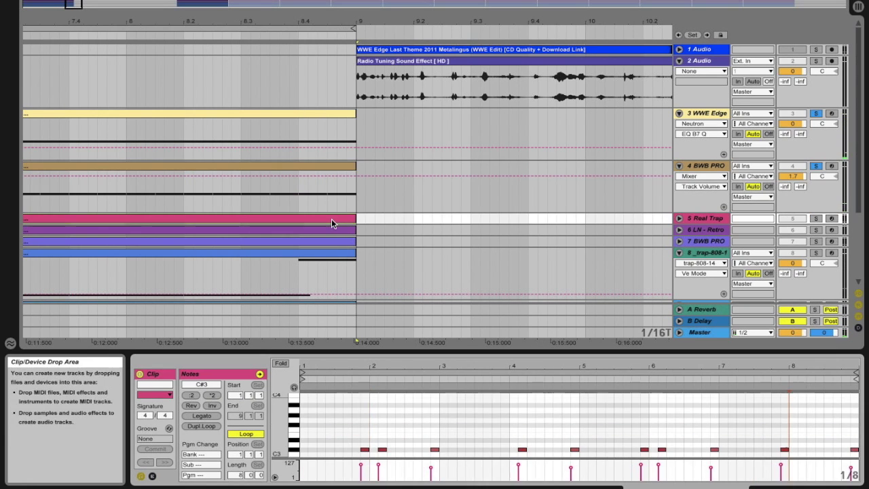
left_click(679, 218)
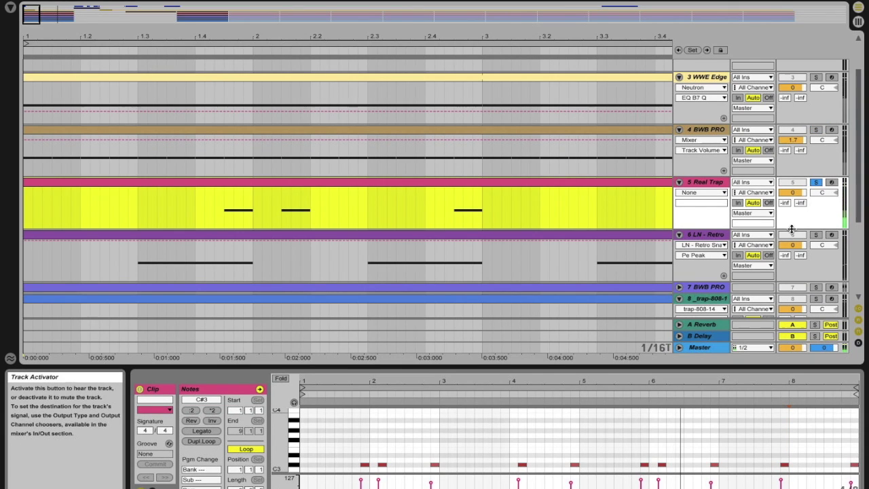
double_click(707, 234)
left_click(817, 235)
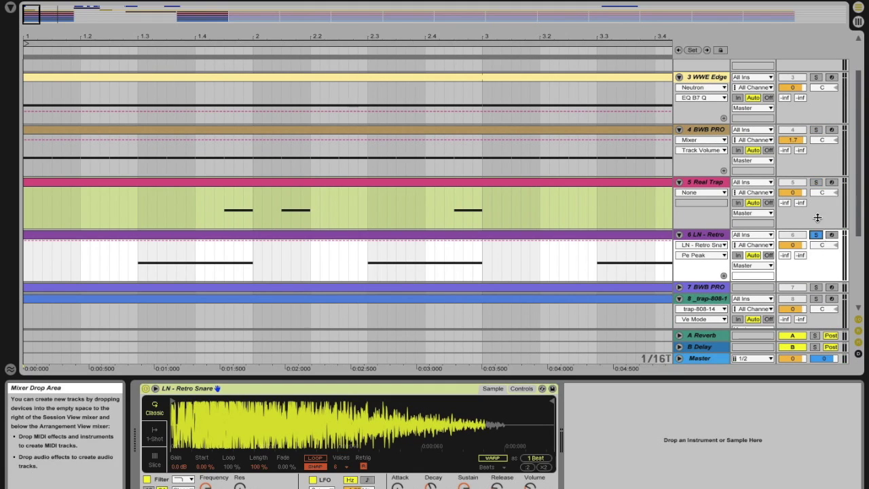
key("space")
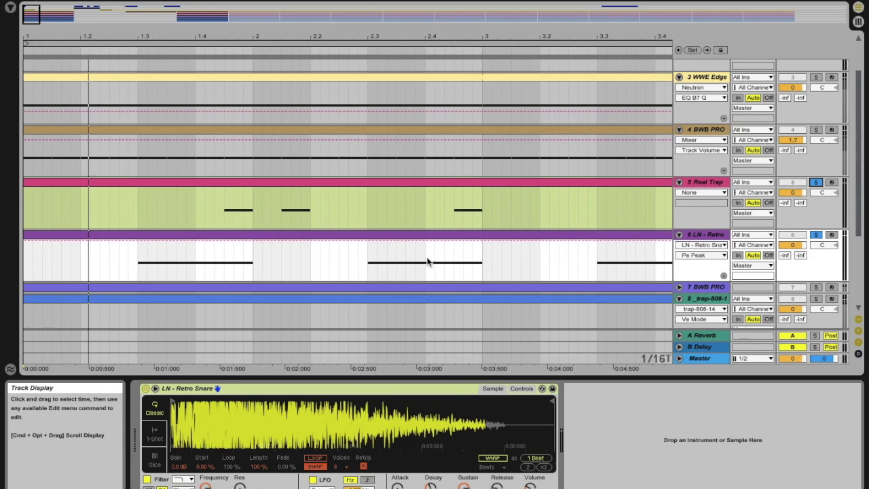
Open the first LN - Retro snare clip and examine its note pattern
left_click(355, 234)
double_click(355, 233)
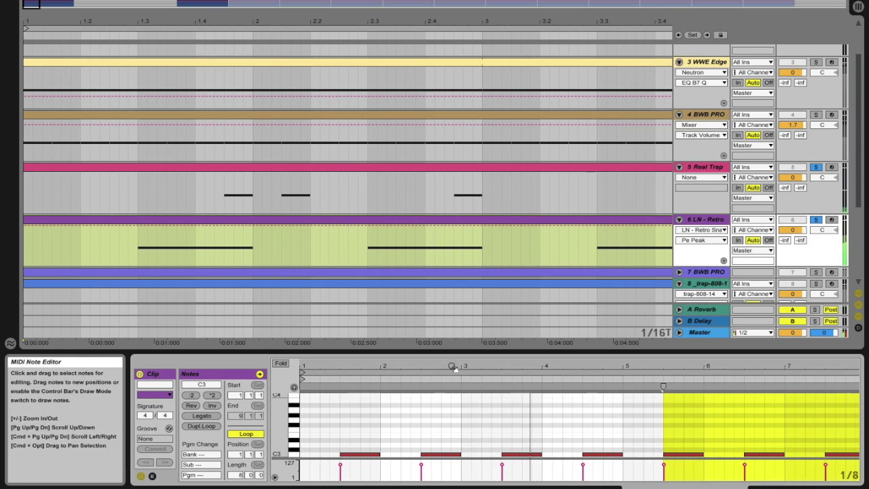
left_click_drag(452, 380, 434, 370)
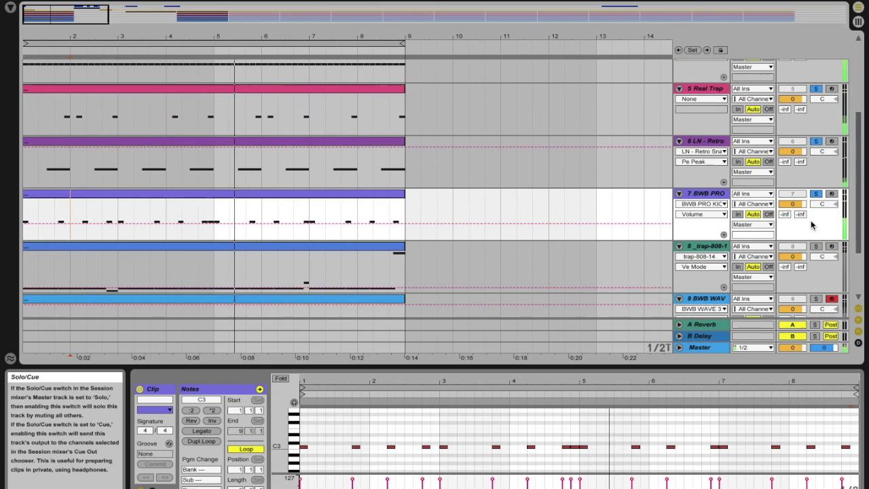
Add the trap-808 and BWB WAV tracks to the solo group and show the notes of their first clips
left_click(815, 246)
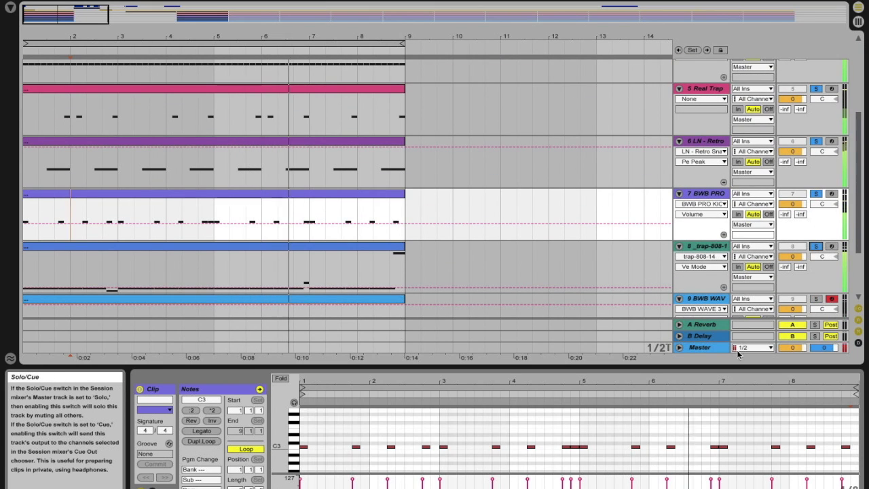
left_click(287, 246)
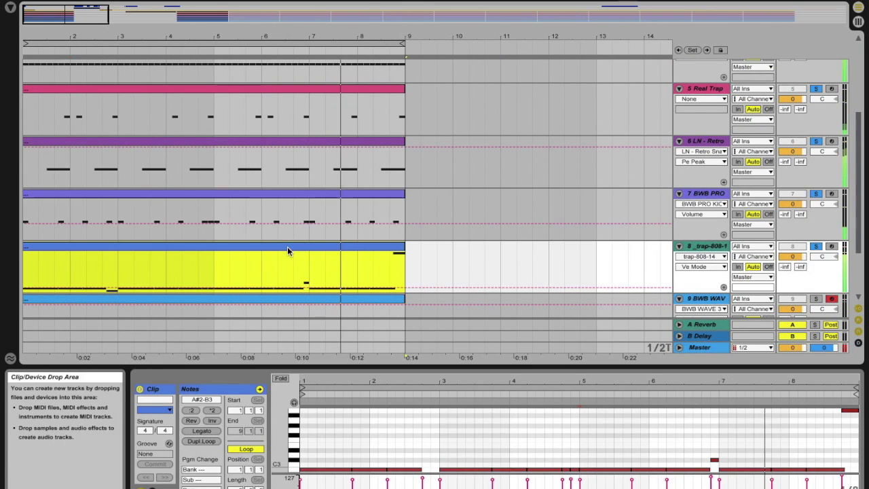
left_click(815, 204)
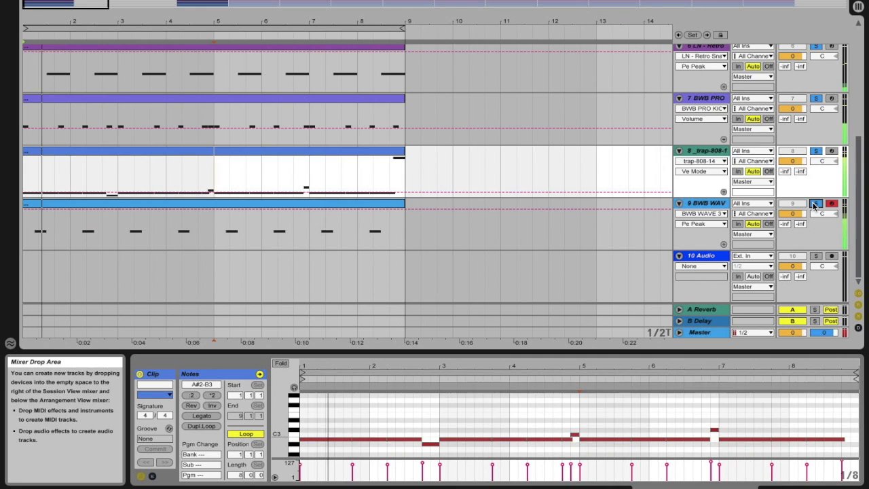
left_click(394, 242)
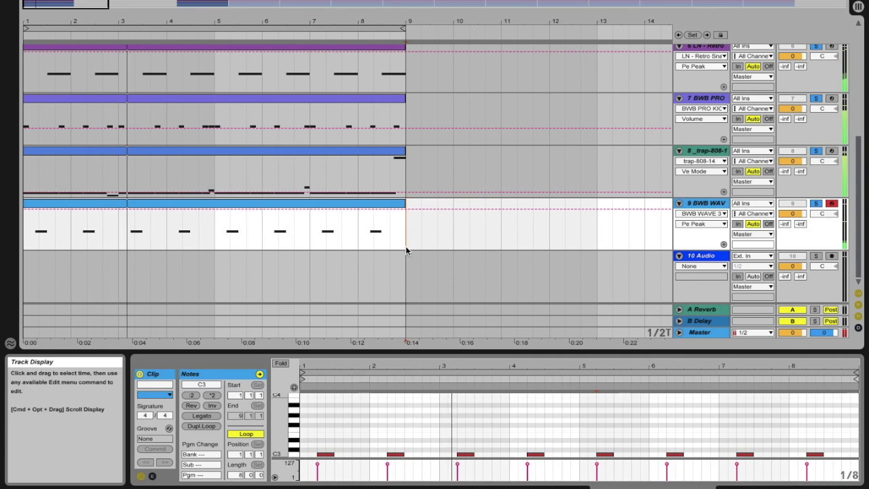
Insert a new MIDI track directly below the BWB WAV track
key("super+s")
left_click(461, 257)
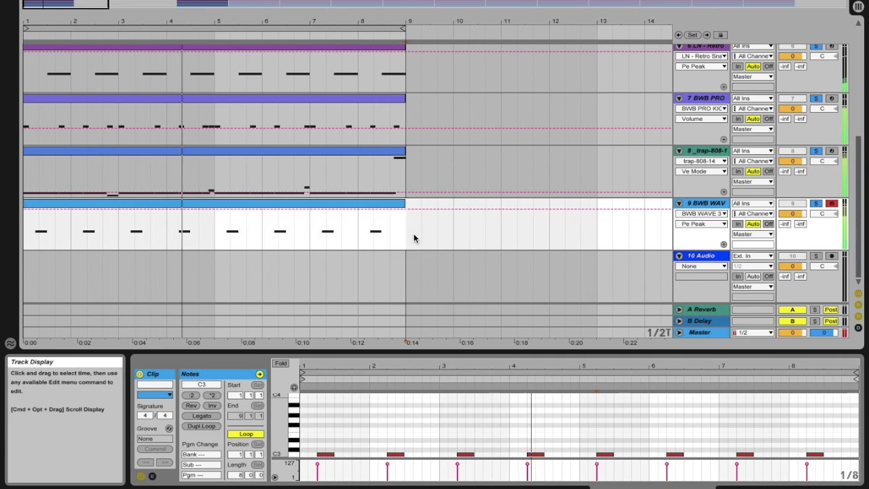
key("super+shift+t")
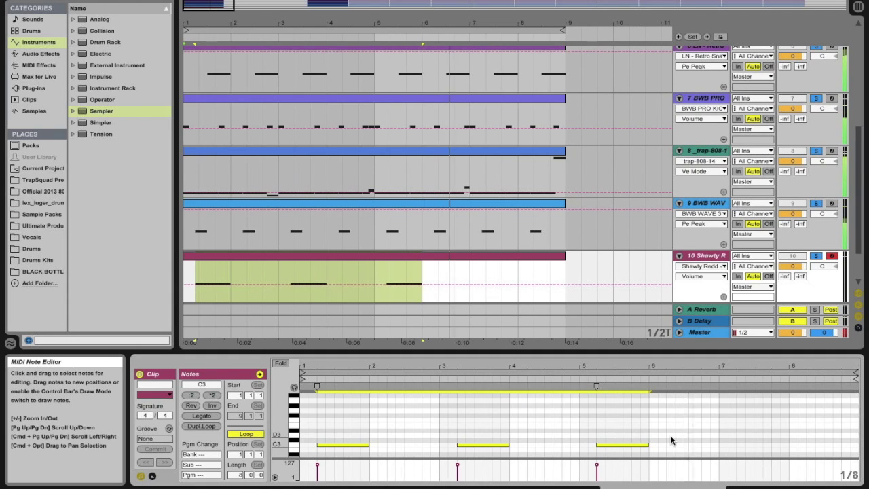
Duplicate the first two C3 notes of the Shawty R clip so the pattern repeats in bars 5 and 7
left_click_drag(574, 420, 333, 443)
key("super+d")
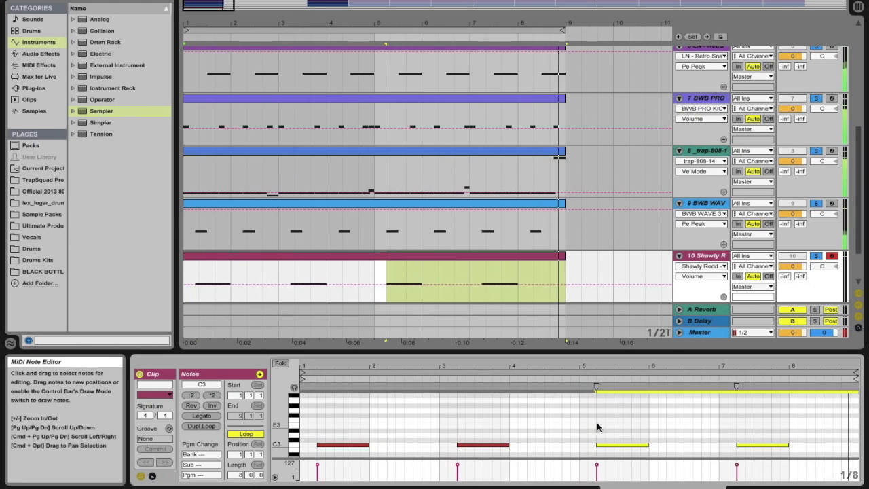
left_click(605, 421)
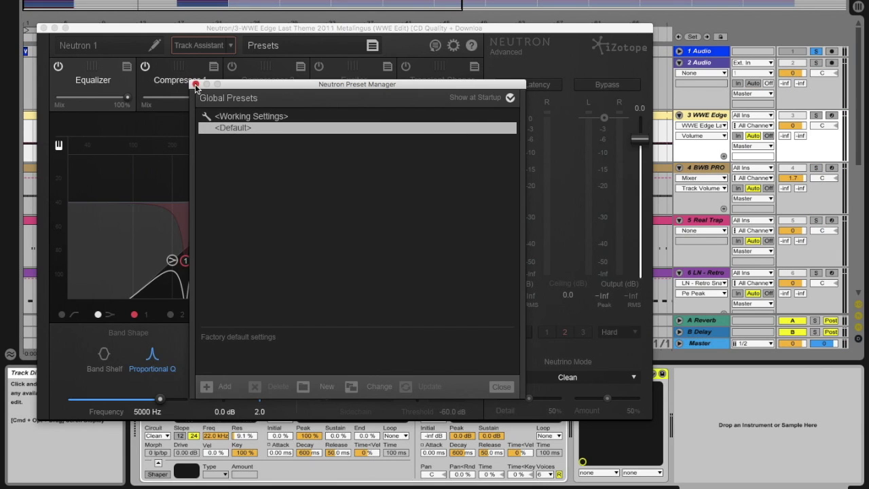
Close the Neutron preset manager and plug-in window, and bring the first bars of the arrangement into view
left_click(195, 85)
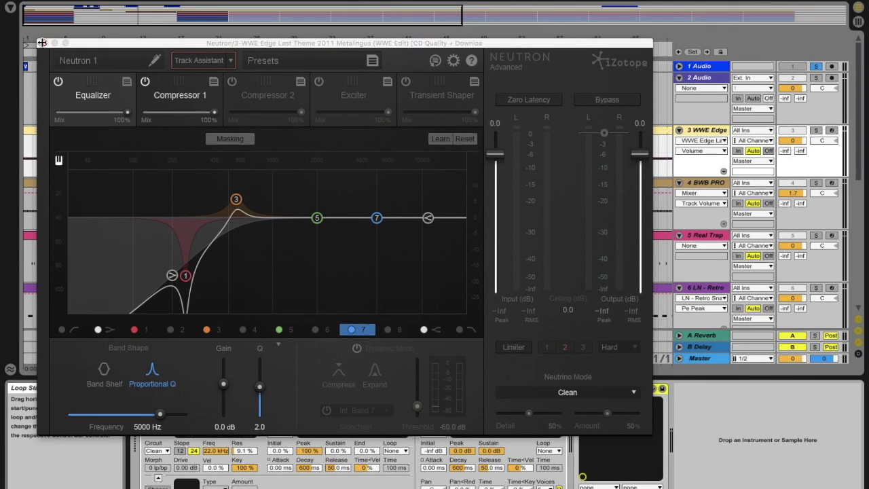
left_click(44, 43)
left_click(95, 46)
left_click_drag(62, 39, 185, 84)
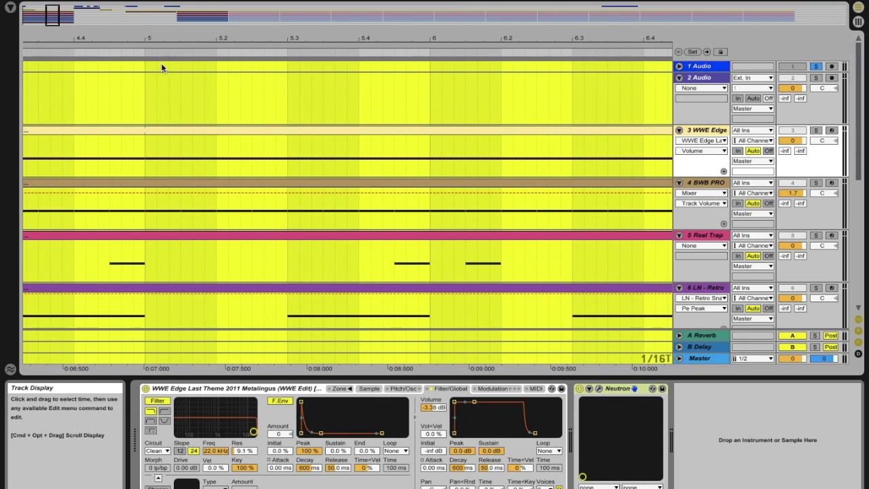
left_click_drag(59, 19, 59, 4)
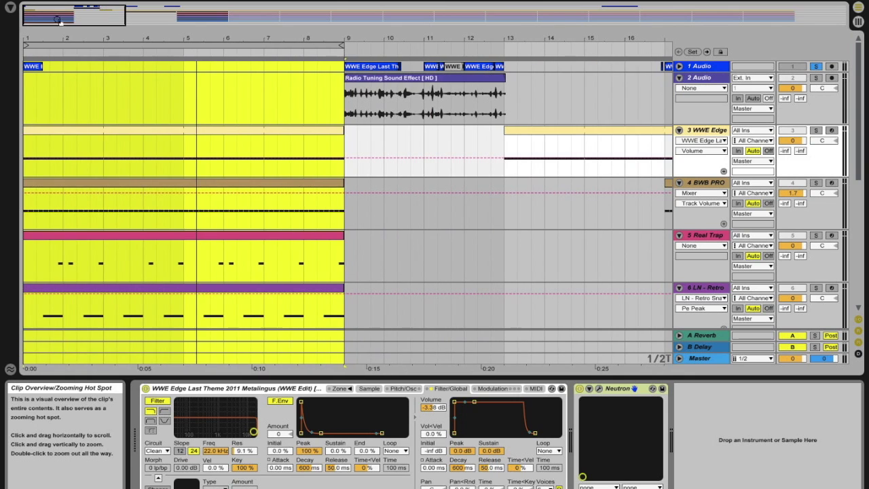
Select the first WWE Edge clip on the 1 Audio track and take that track out of solo
left_click(81, 99)
left_click(42, 66)
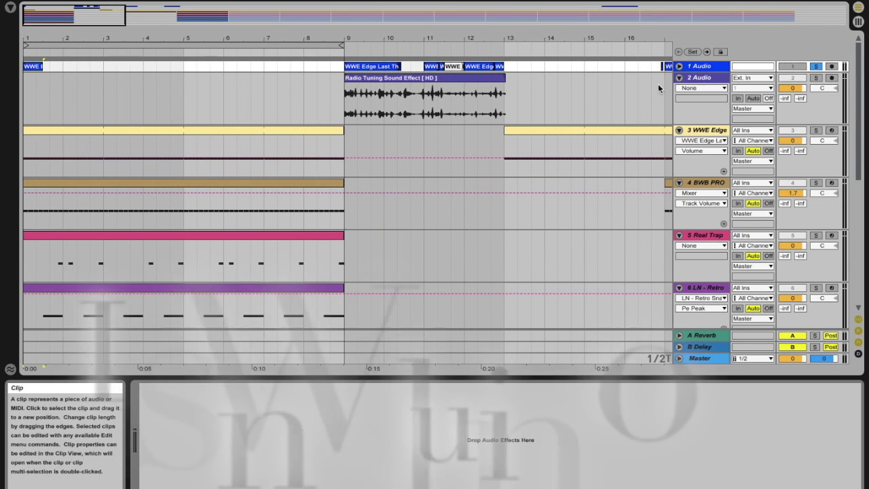
left_click(817, 66)
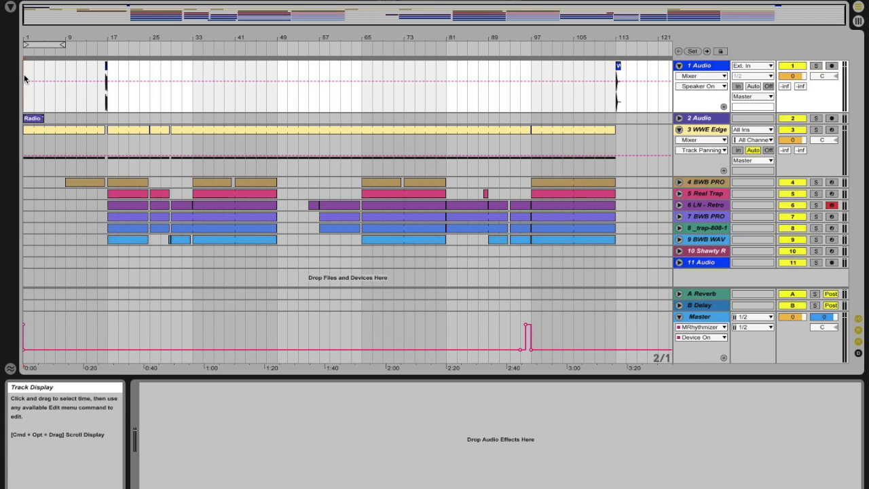
Select the Radio Tuning clip at the start of the 2 Audio track and solo that track
left_click(39, 118)
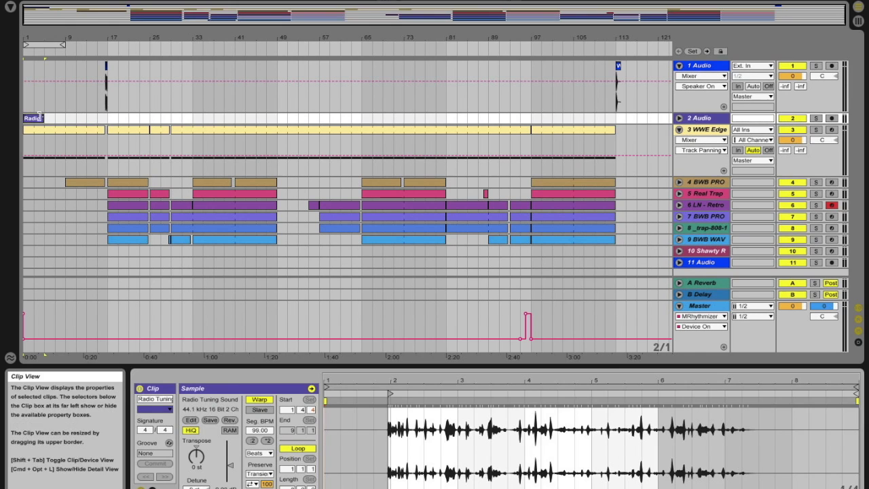
left_click(816, 118)
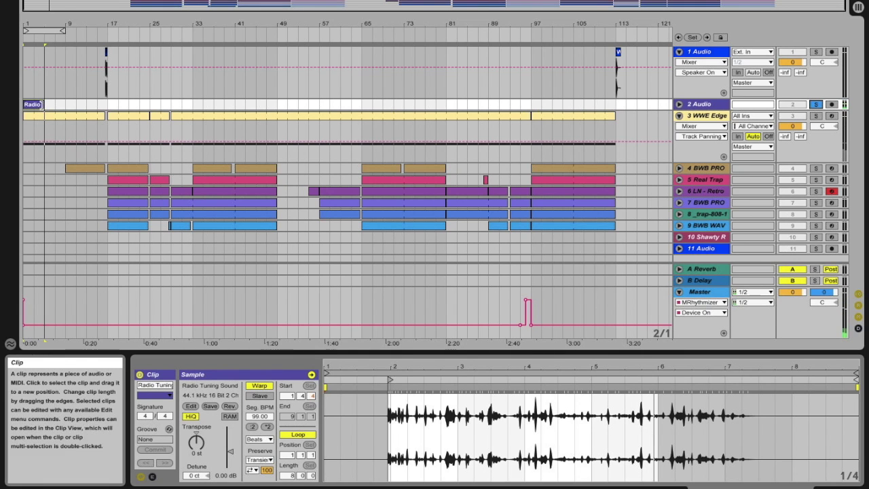
Set the playback position at the start of the arrangement and take the 2 Audio track out of solo
left_click(27, 87)
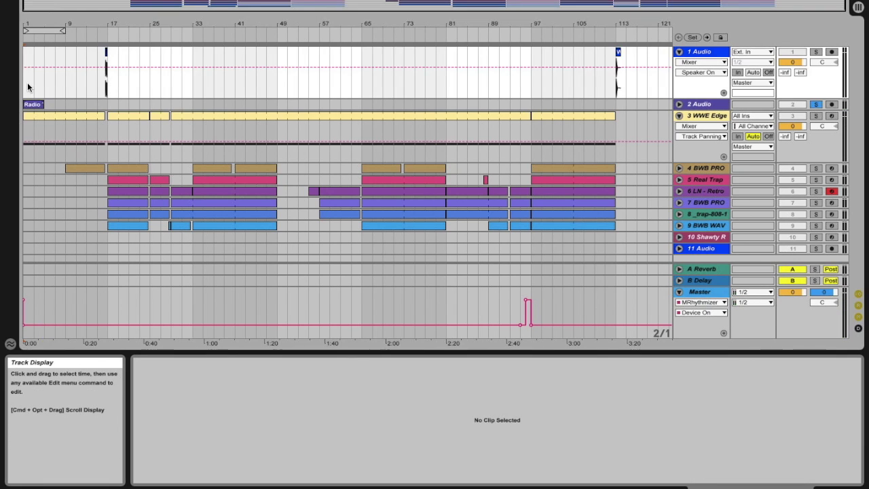
mouse_move(78, 23)
left_mouse_down()
mouse_move(77, 163)
mouse_move(78, 13)
left_mouse_up()
left_click(380, 2)
left_click(815, 118)
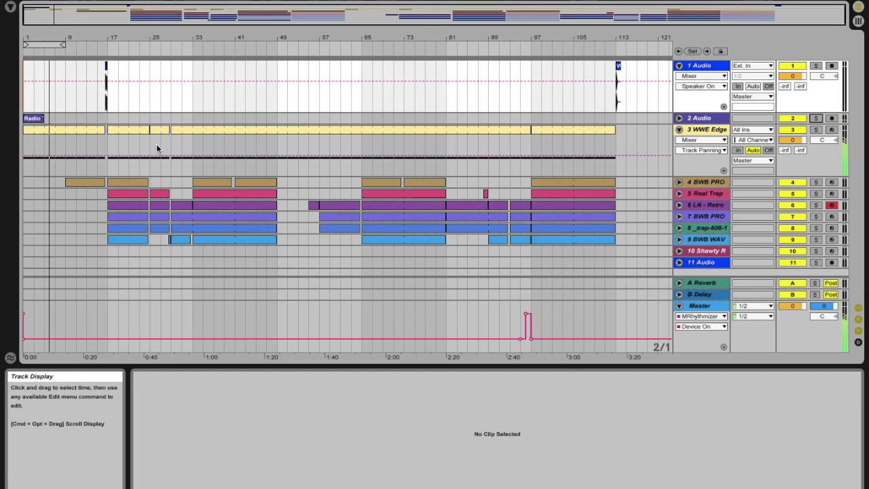
Show the Auto Filter frequency automation on the 3 WWE Edge track
left_click(706, 129)
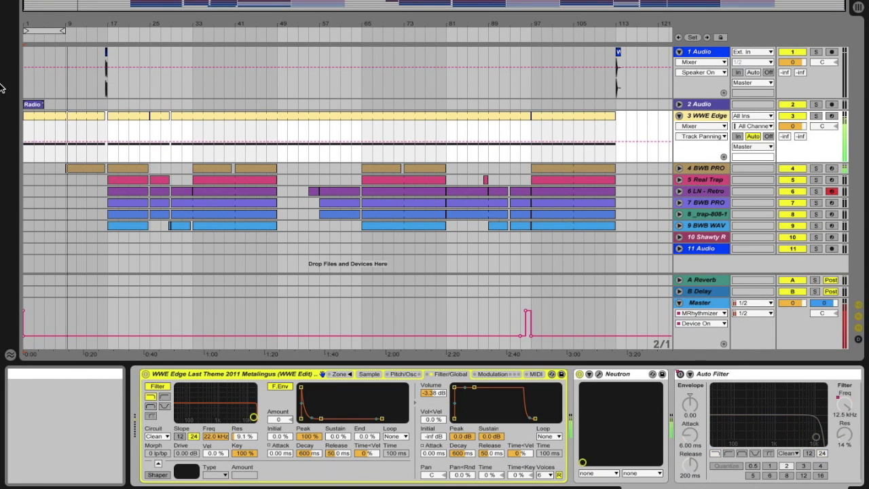
left_click(701, 126)
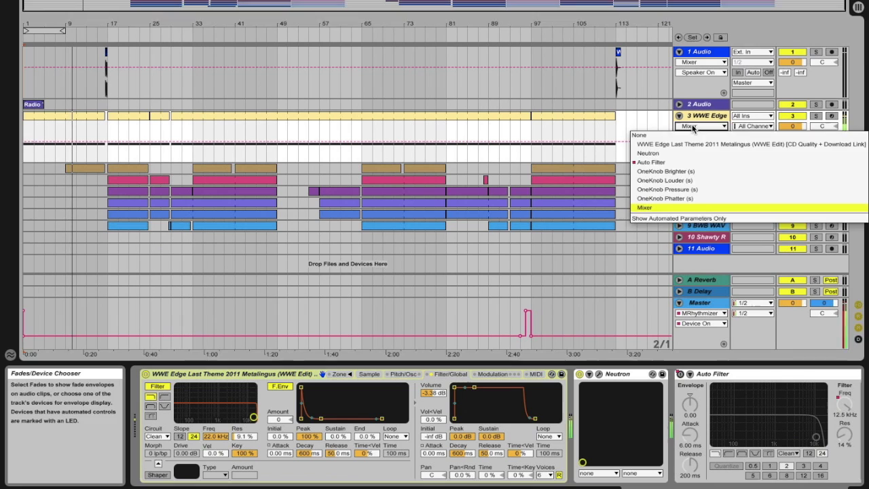
left_click(694, 162)
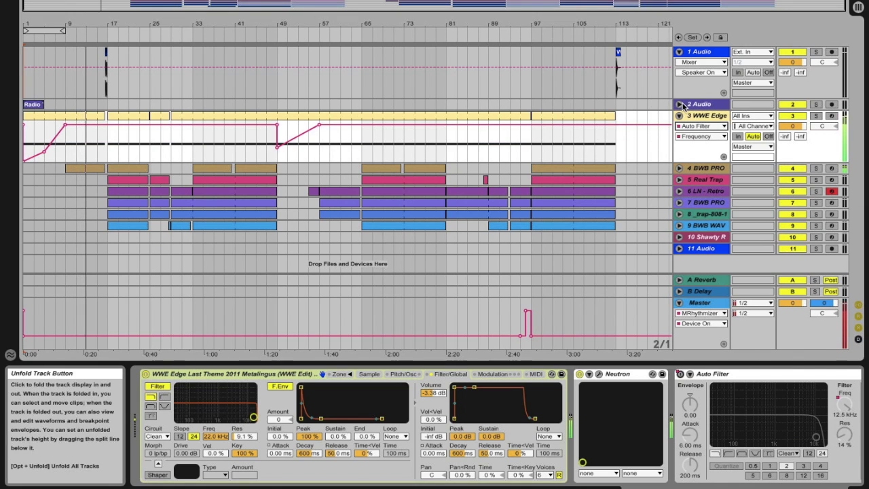
Unfold the 4 BWB PRO and 5 Real Trap tracks
left_click(683, 171)
scroll(671, 178, "down", 1)
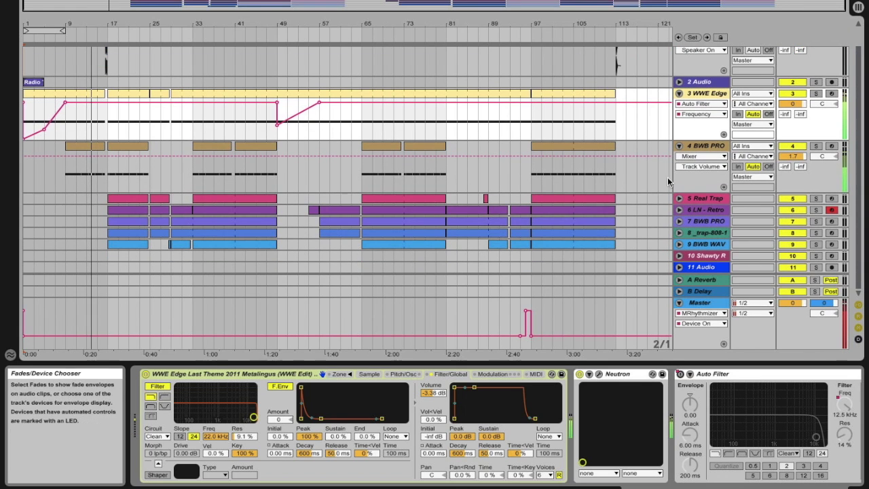
left_click(701, 157)
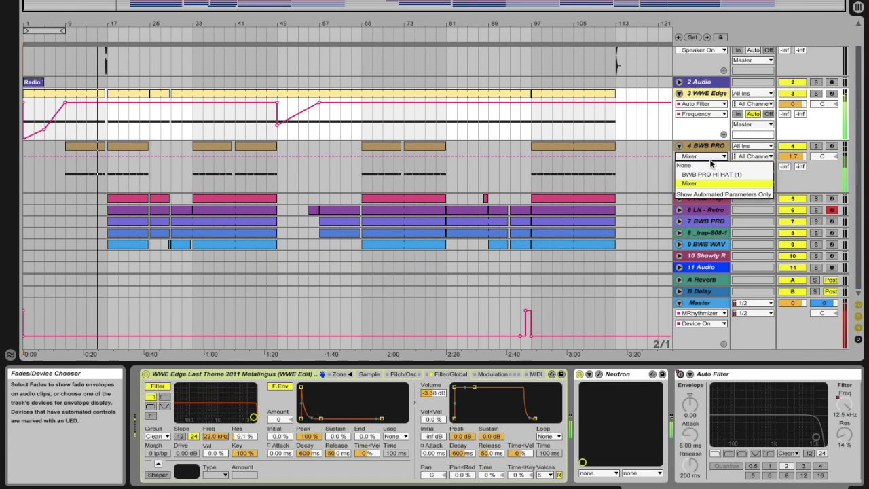
left_click(678, 199)
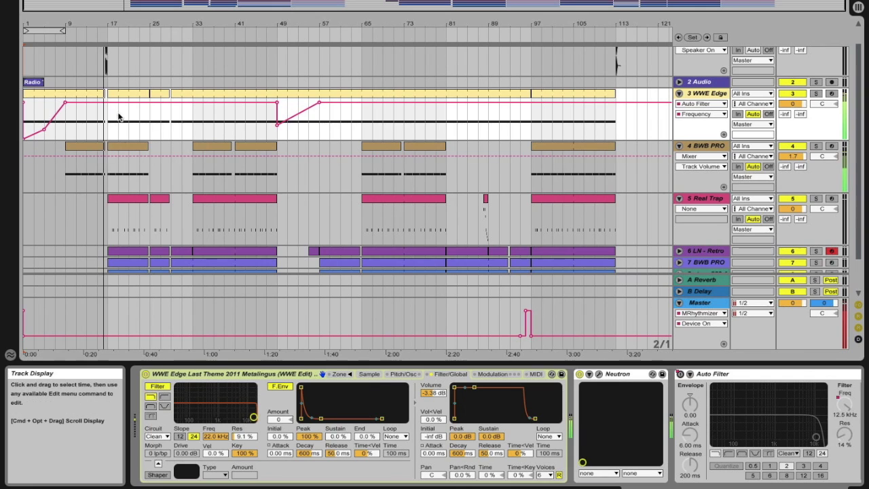
Open the first hi-hat clip on the 4 BWB PRO track and fit all eight bars of its notes in view
left_click(127, 146)
left_click(78, 148)
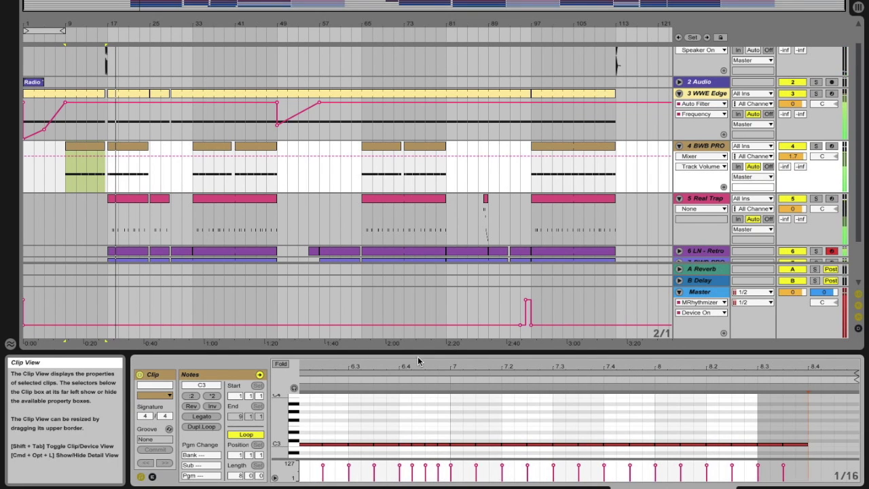
left_click_drag(601, 367, 599, 281)
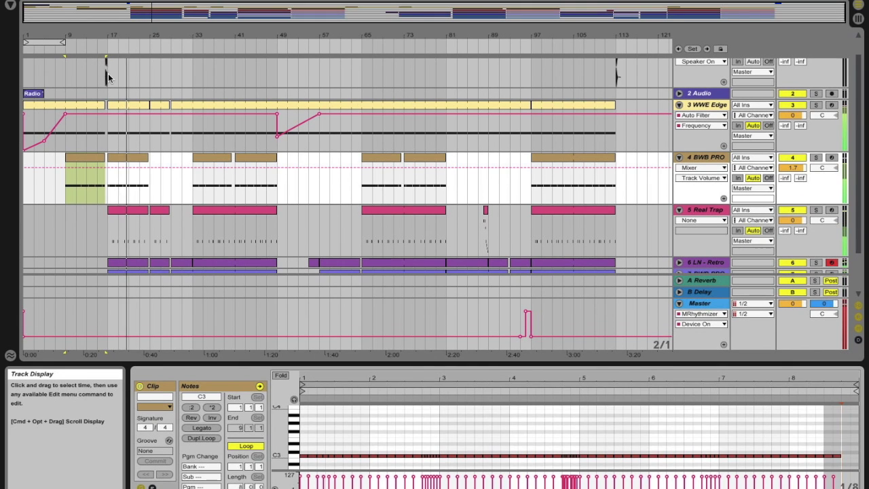
Open the WWE Edge audio clip just before bar 17 on the 1 Audio track and examine its waveform
left_click(108, 78)
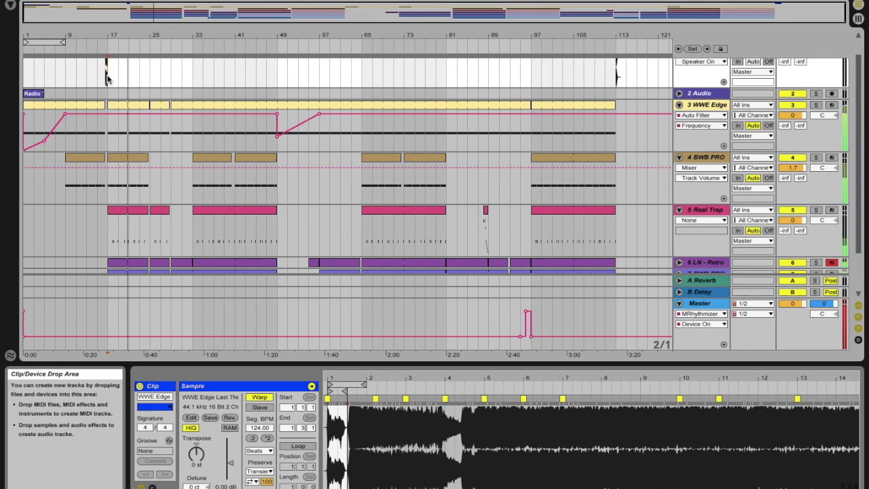
mouse_move(340, 379)
left_mouse_down()
mouse_move(339, 411)
mouse_move(340, 382)
left_mouse_up()
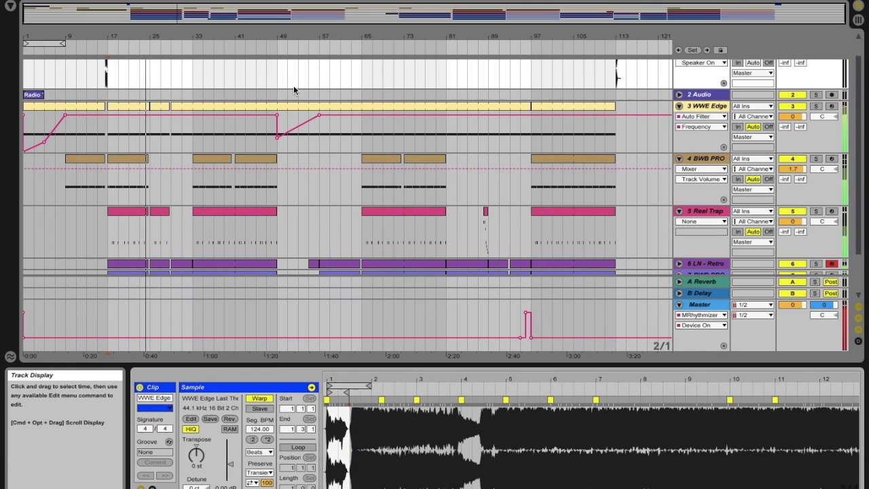
Examine the WWE Edge track's clip near bar 27, followed by its Sampler's sample region and Filter/Global settings
left_click(158, 138)
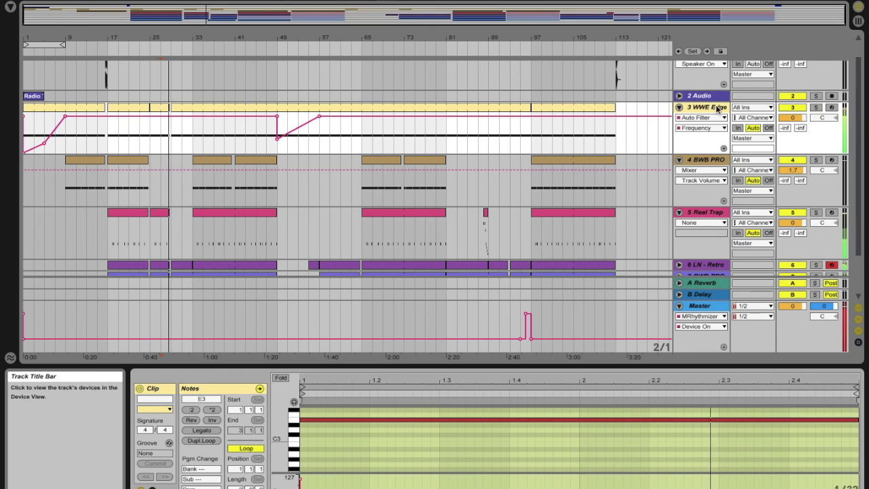
left_click(720, 95)
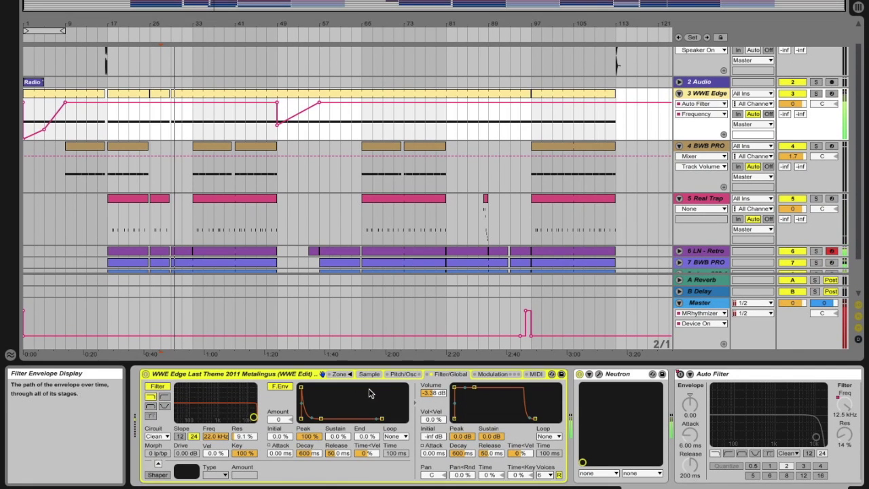
left_click(369, 374)
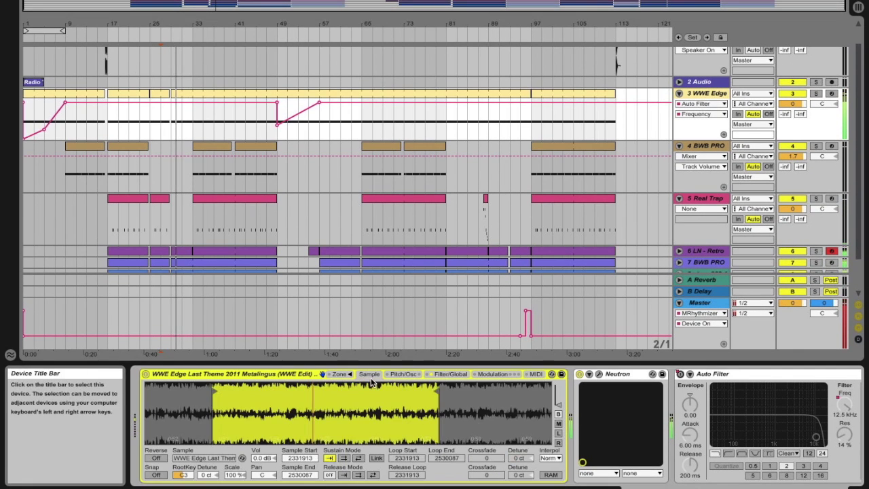
left_click_drag(235, 427, 407, 468)
left_click(452, 374)
left_click(371, 375)
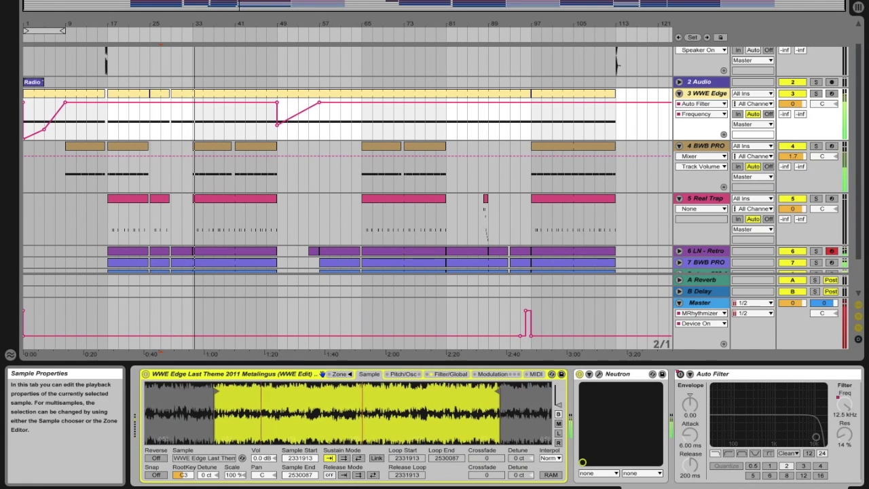
Inspect the MRhythmizer plug-in window on the Master track and close it
left_click(188, 87)
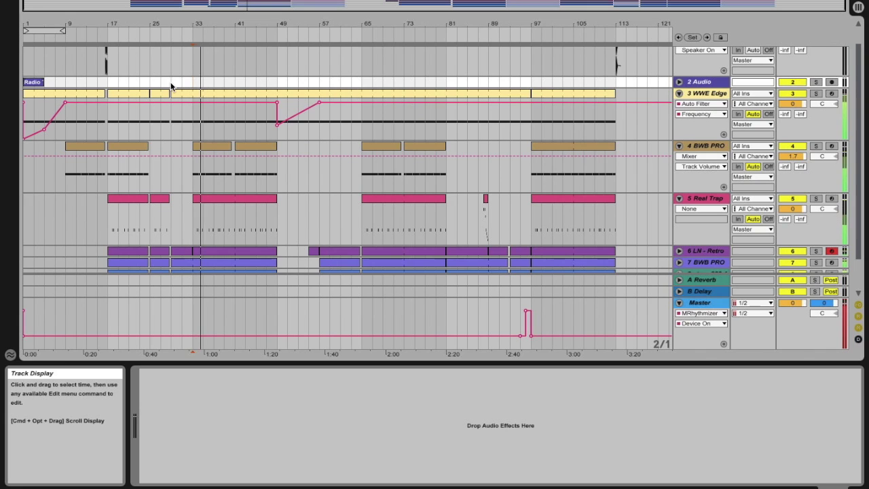
scroll(334, 174, "down", 3)
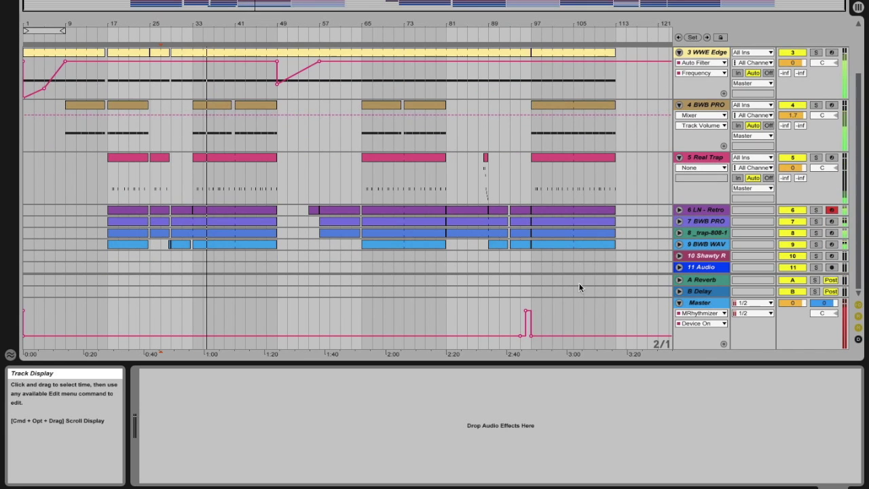
left_click(700, 303)
left_click(699, 315)
left_click(586, 330)
left_click(266, 375)
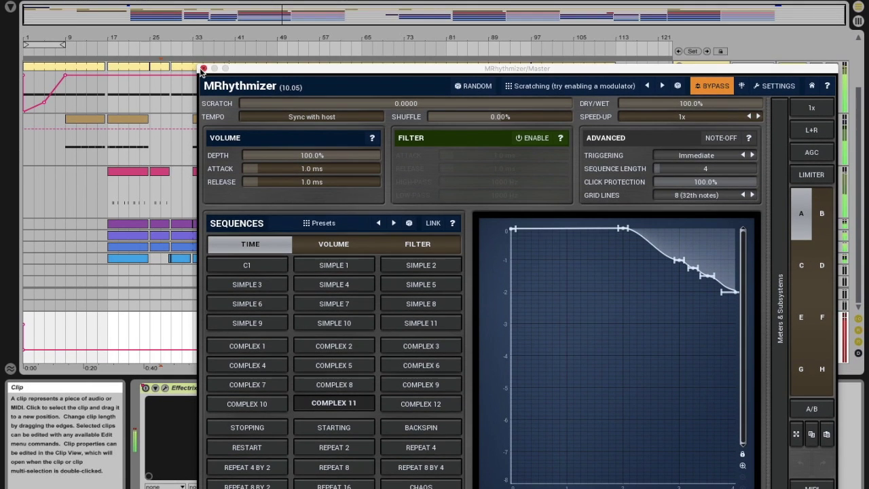
left_click(203, 69)
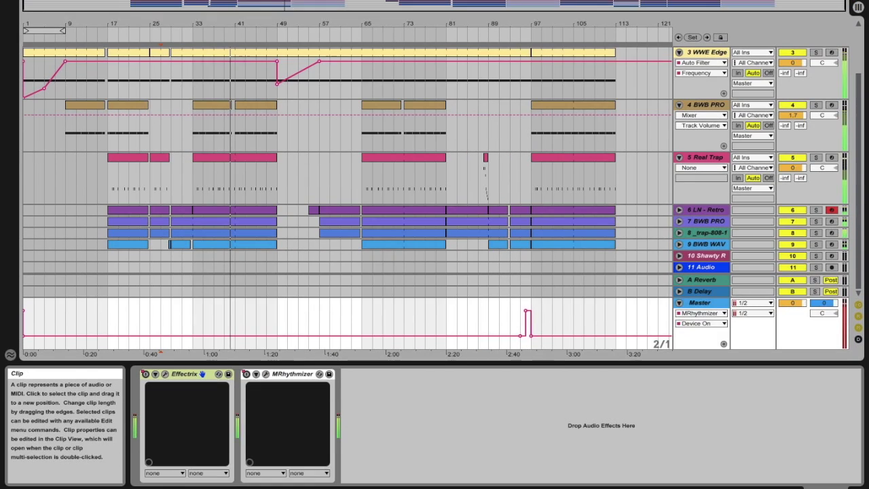
Inspect the Effectrix plug-in on the Master track, close its window and show Effectrix's Device On automation
left_click(165, 388)
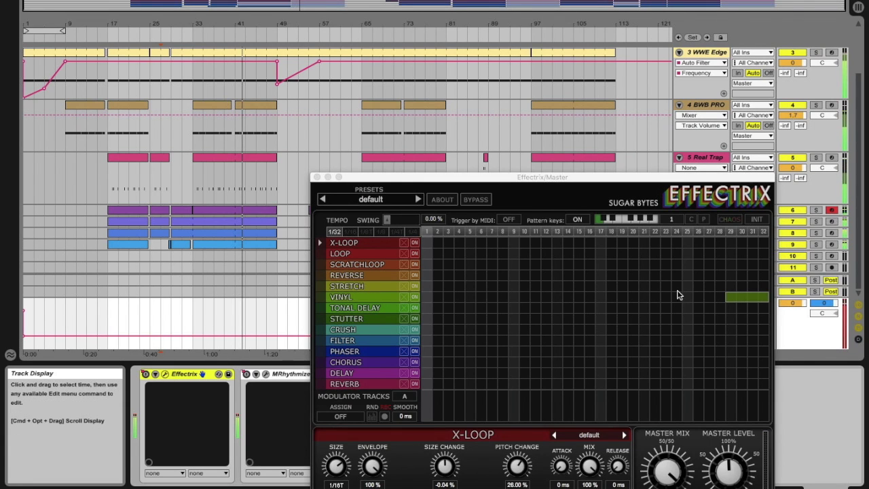
left_click(317, 178)
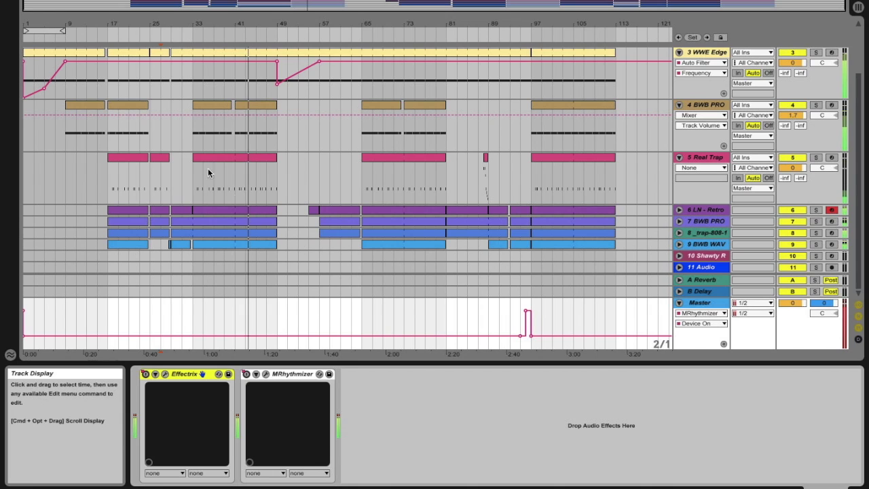
left_click(700, 313)
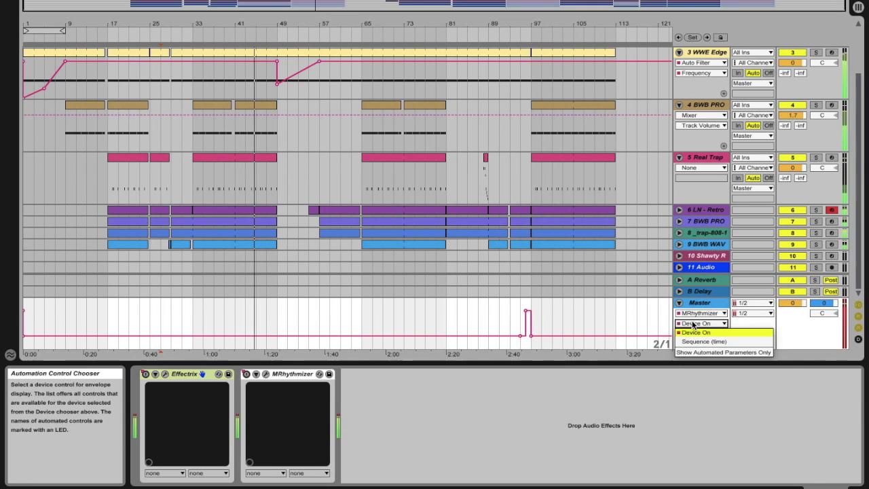
left_click(693, 331)
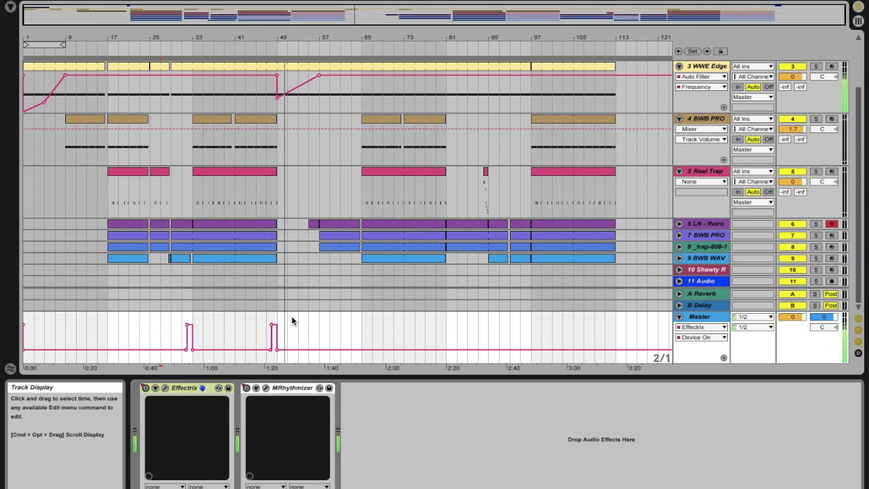
Review the WWE Edge filter automation and the gaps in the BWB PRO and Real Trap tracks around bar 57
left_click(705, 77)
left_click(707, 71)
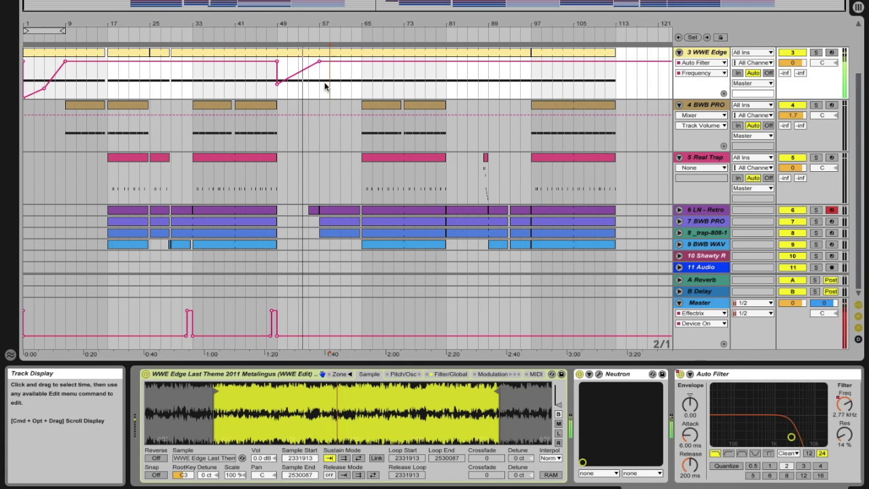
left_click(324, 143)
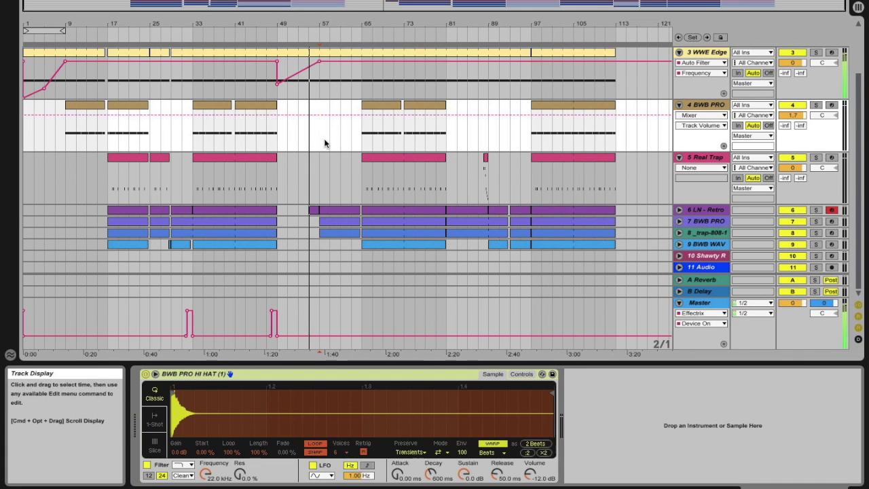
left_click(316, 175)
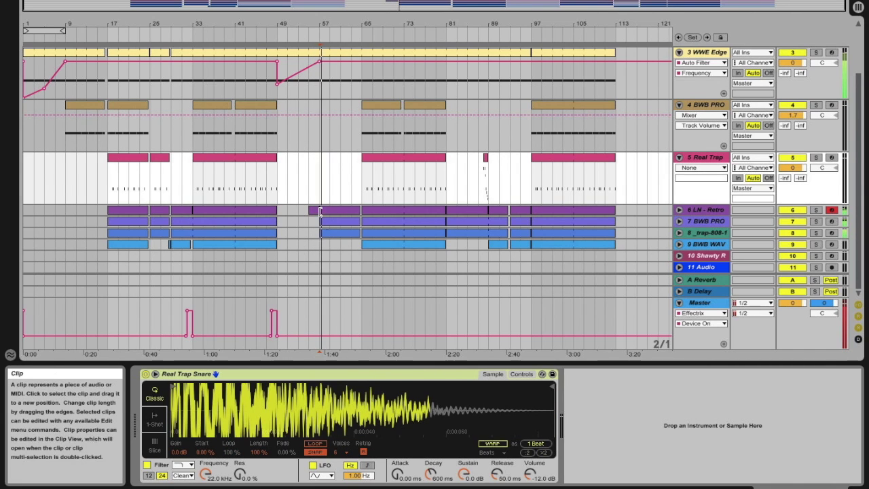
Open the short LN - Retro clip just before bar 57 to view its notes, and dismiss the chat notification
left_click(309, 213)
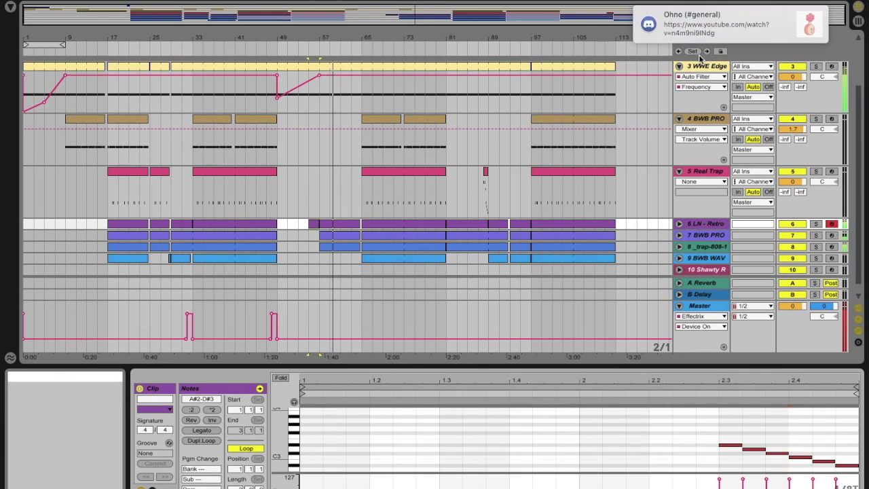
left_click(713, 15)
key("ctrl+Right")
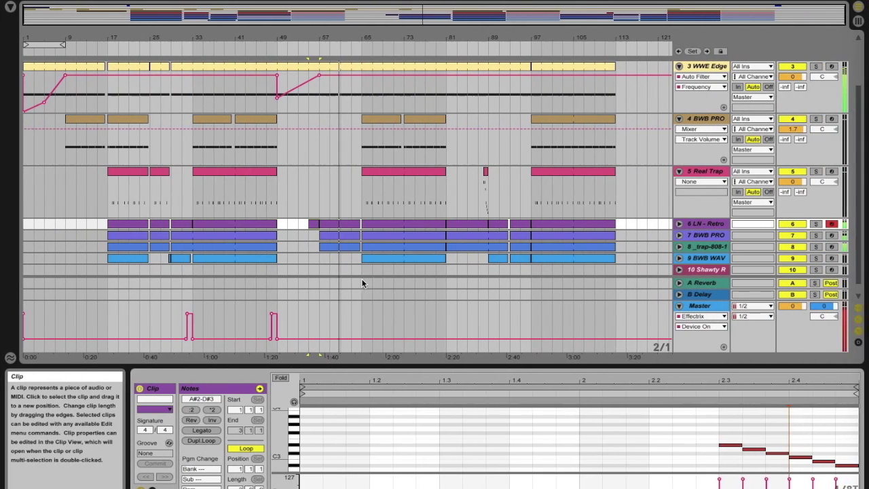
Check the empty stretch of the Real Trap track before bar 65 and open the snare clip that starts there
left_click(335, 198)
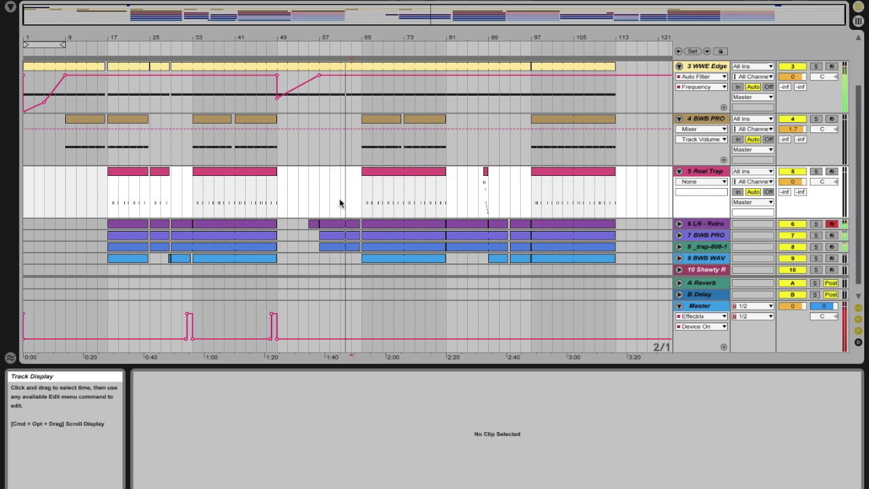
left_click(358, 207)
left_click(352, 211)
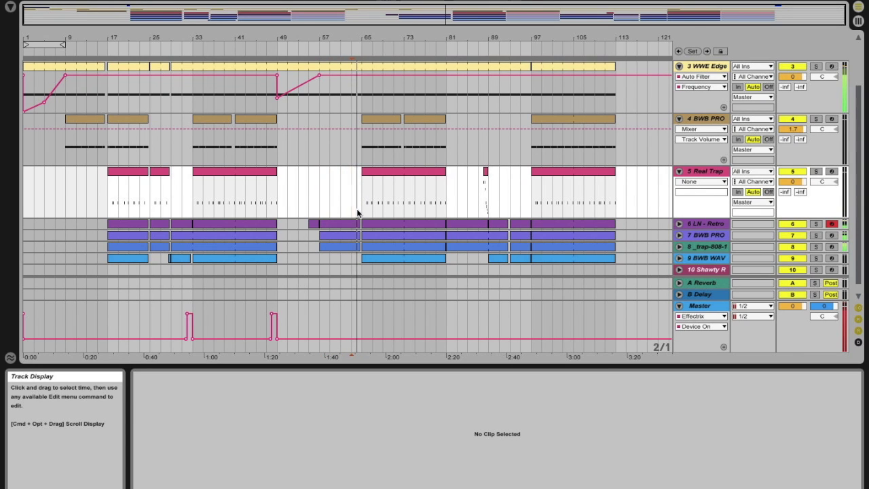
left_click(359, 213)
left_click(374, 176)
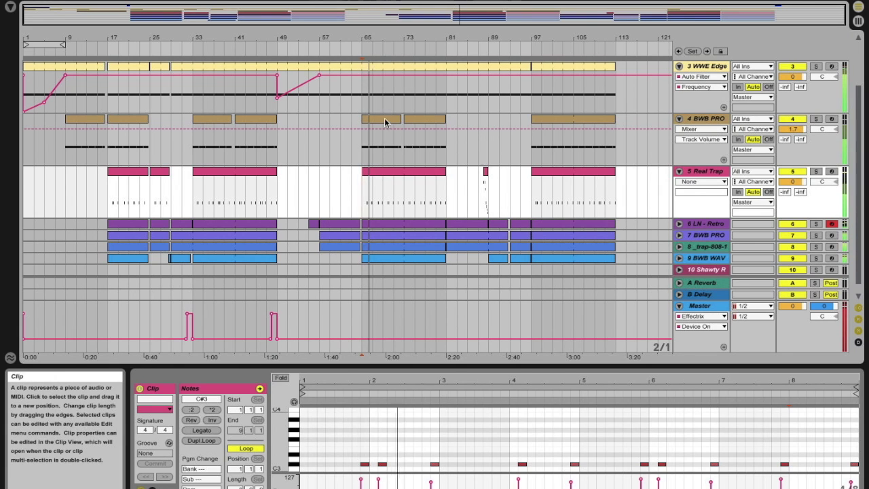
Examine the notes of the BWB PRO hi-hat clip and the trap-808 clip that start at bar 65
left_click(381, 128)
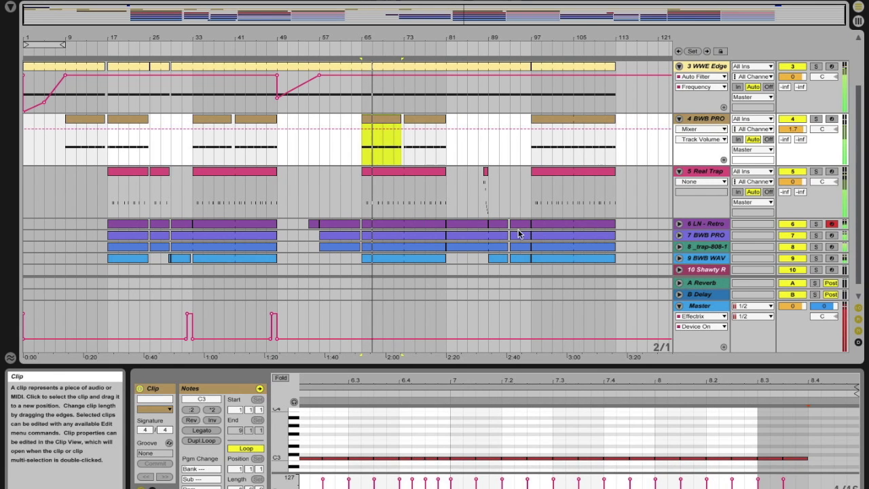
left_click(398, 238)
left_click(397, 249)
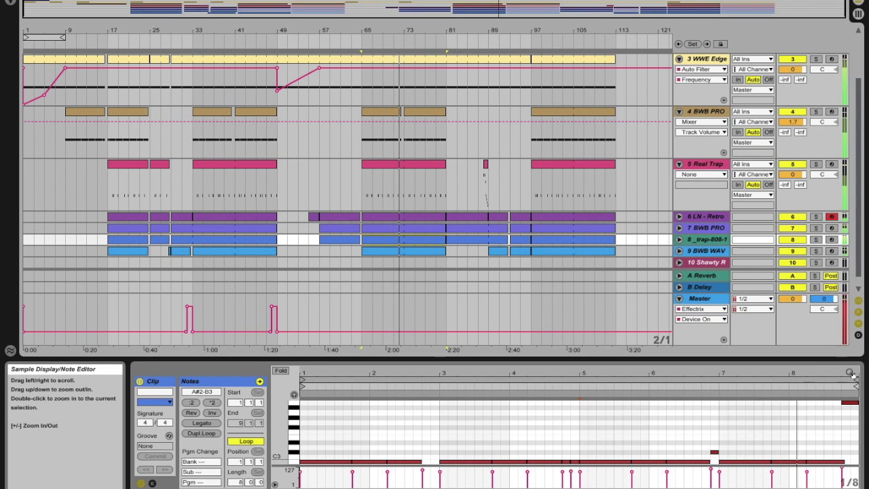
mouse_move(851, 374)
left_mouse_down()
mouse_move(852, 421)
mouse_move(852, 390)
mouse_move(790, 330)
left_mouse_up()
Check how the Real Trap, LN - Retro, BWB PRO, trap-808 and BWB WAV clips line up just before bar 81
left_click(442, 196)
left_click(439, 218)
left_click(439, 230)
left_click(438, 249)
left_click(439, 240)
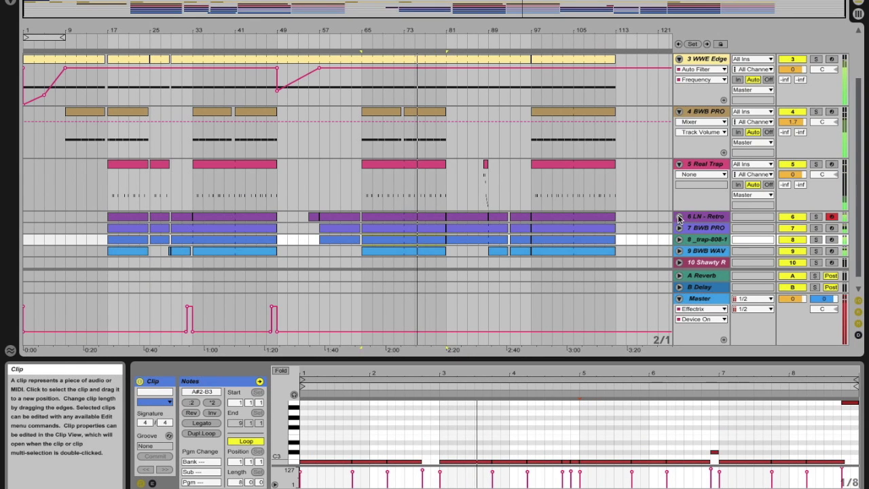
Unfold the tracks from LN - Retro down to Shawty R and reduce the lower ones, starting with the second BWB PRO, to a compact height
left_click(679, 217)
scroll(677, 216, "down", 2)
left_click(679, 217)
scroll(679, 217, "down", 2)
left_click(679, 222)
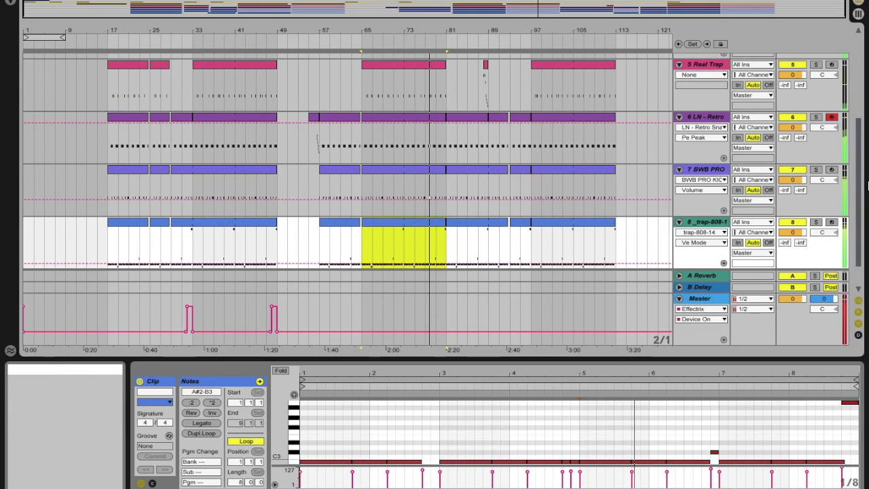
left_click_drag(842, 216, 842, 183)
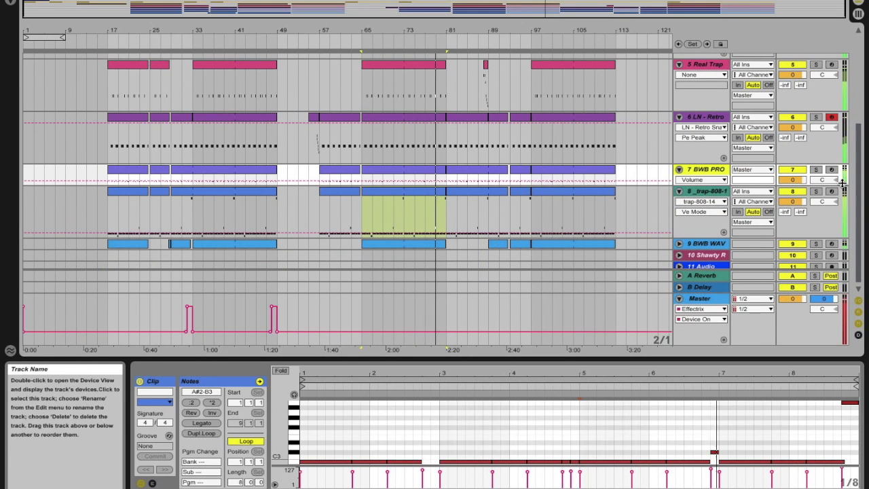
mouse_move(842, 238)
left_mouse_down()
mouse_move(842, 194)
mouse_move(842, 246)
left_mouse_up()
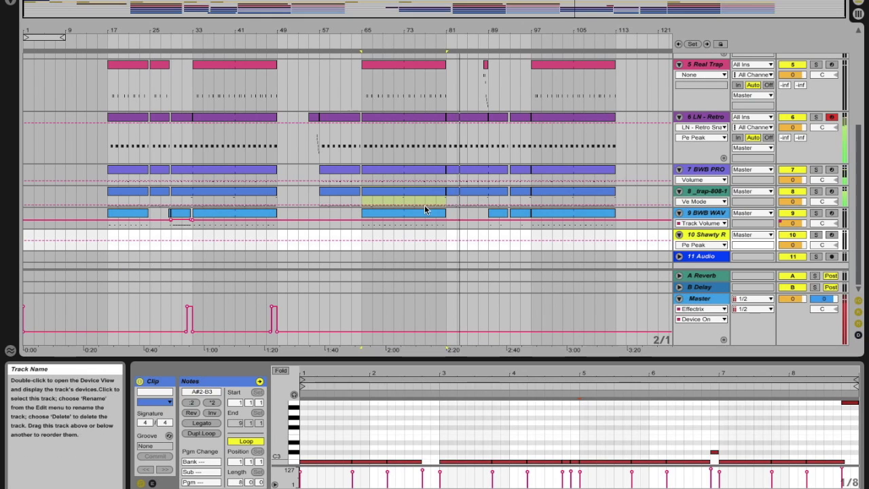
Delete the unused Shawty R track and the empty Audio track below BWB WAV
right_click(724, 236)
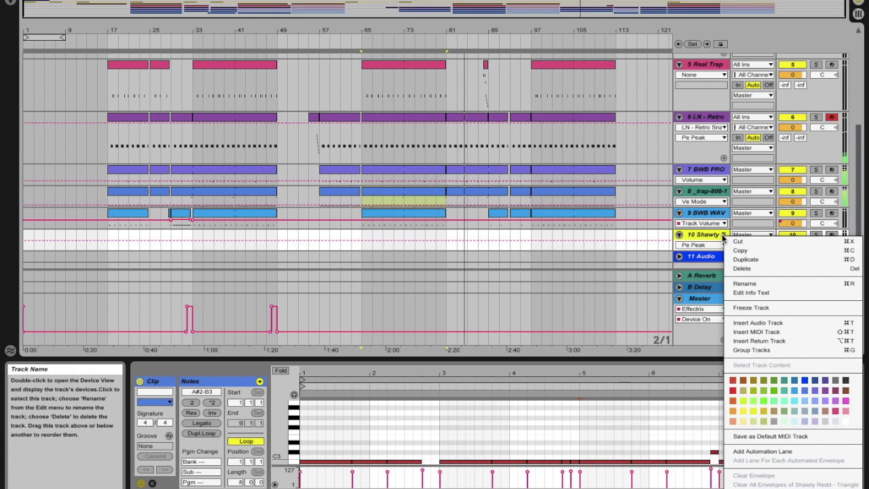
left_click(742, 269)
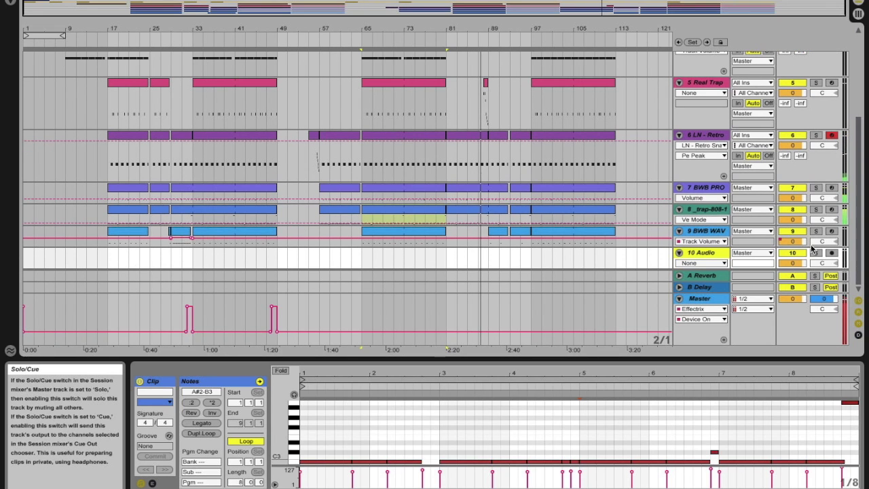
right_click(718, 253)
left_click(738, 284)
Reduce the tracks from the first Audio track down to LN - Retro to the same compact height so the whole arrangement fits
scroll(836, 123, "up", 5)
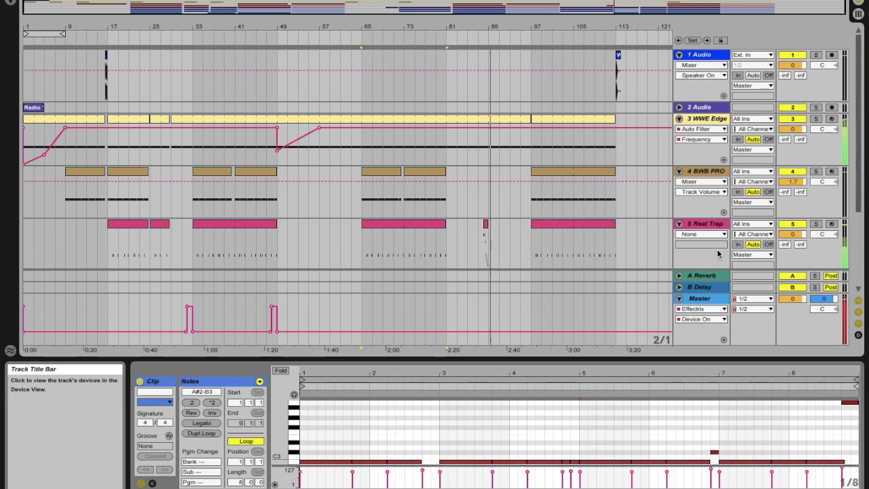
left_click_drag(841, 165, 844, 59)
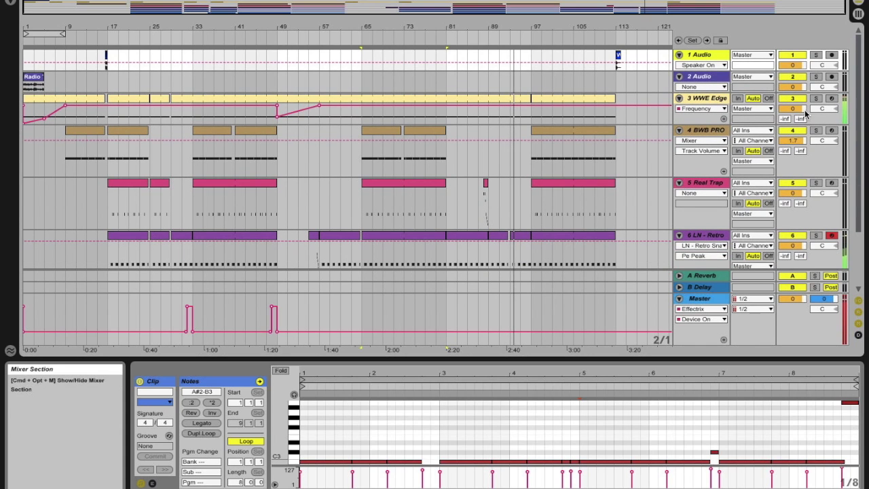
left_click_drag(842, 125, 842, 109)
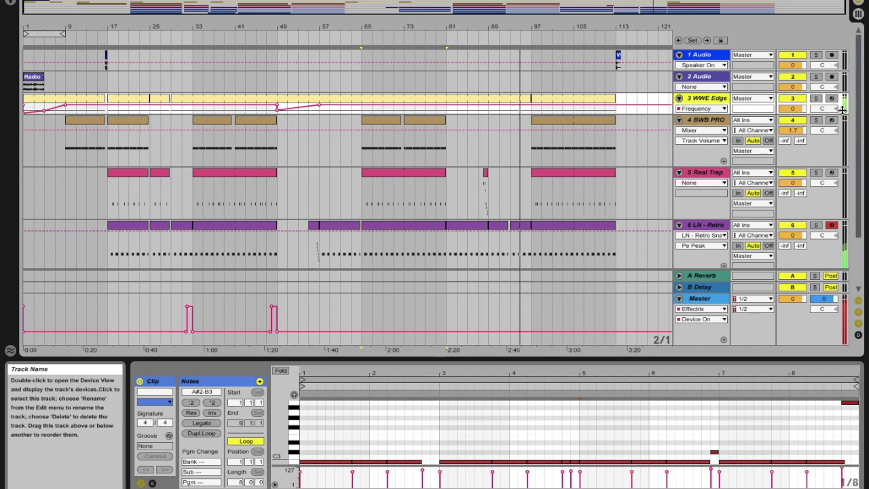
left_click_drag(841, 167, 841, 146)
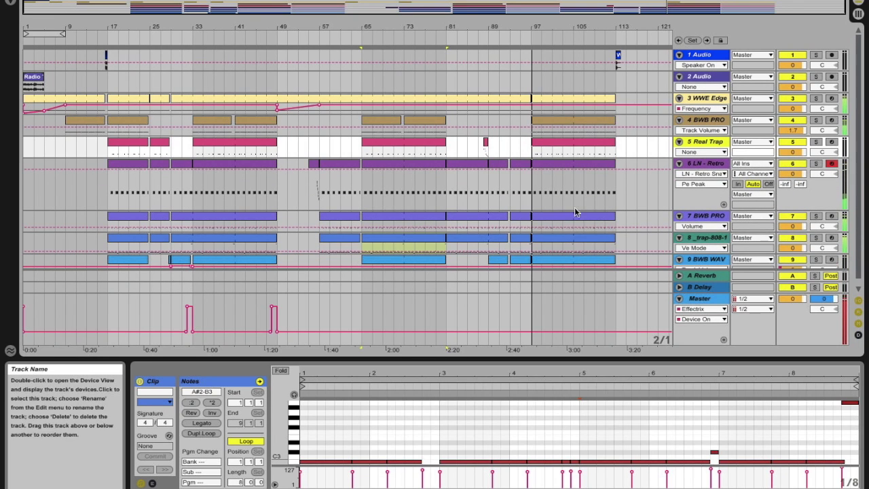
left_click(578, 242)
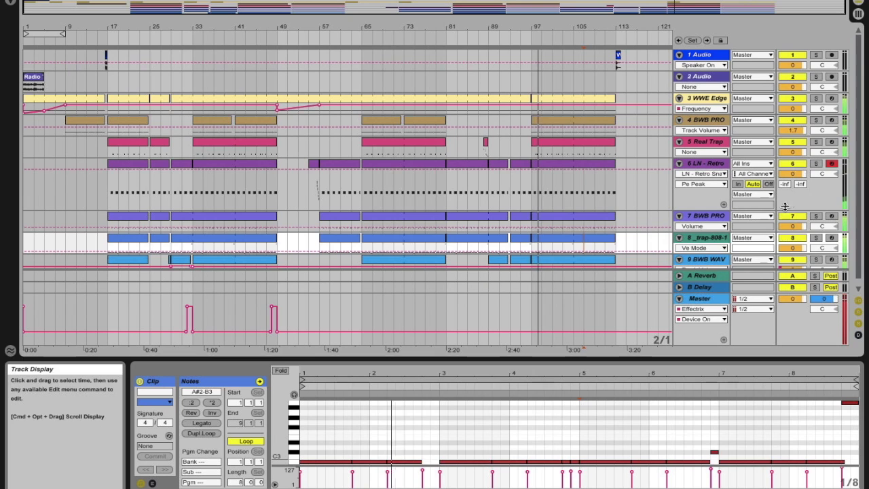
left_click_drag(785, 206, 845, 173)
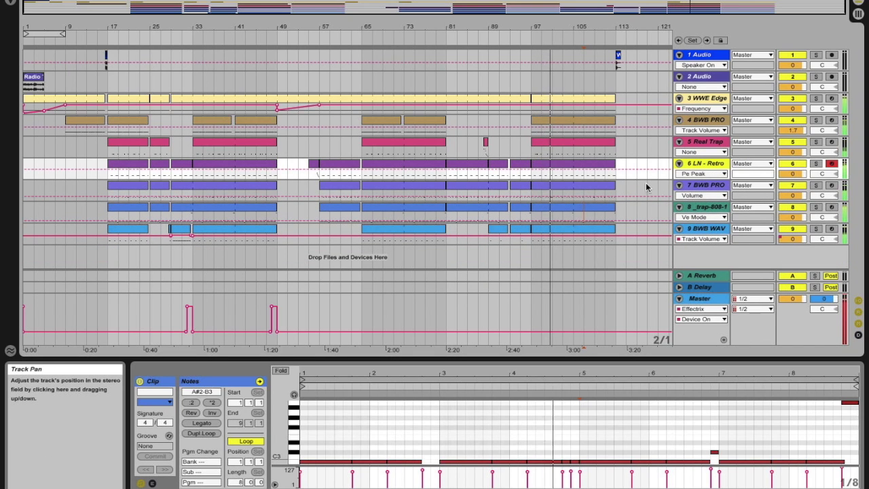
Check the BWB PRO clip starting at bar 97 and zoom in on the tail of the WWE Edge audio clip at bar 113
left_click(531, 131)
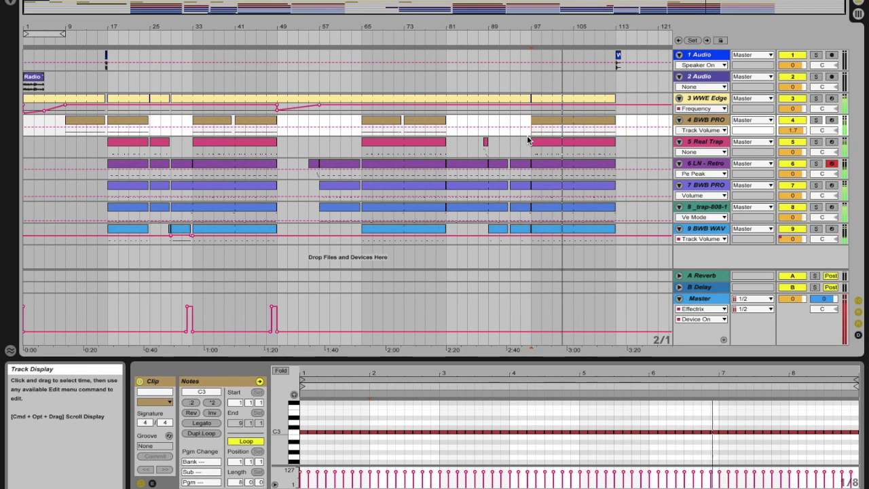
left_click(618, 56)
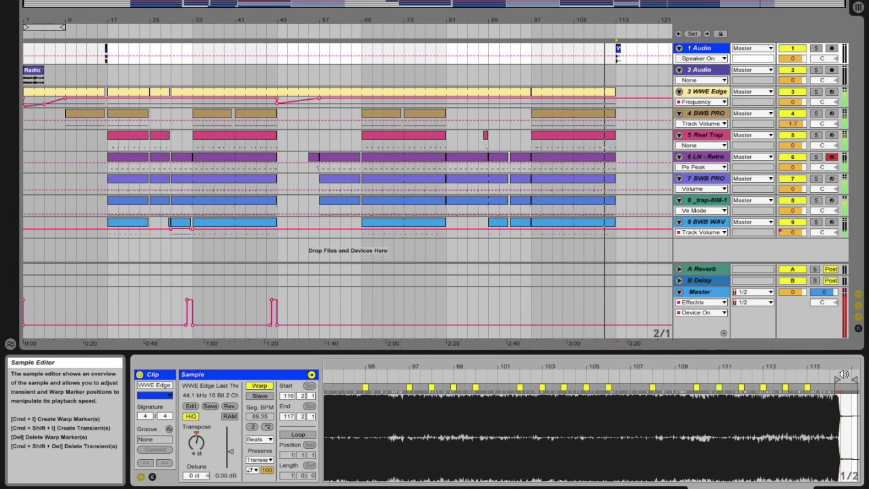
left_click_drag(844, 378, 844, 455)
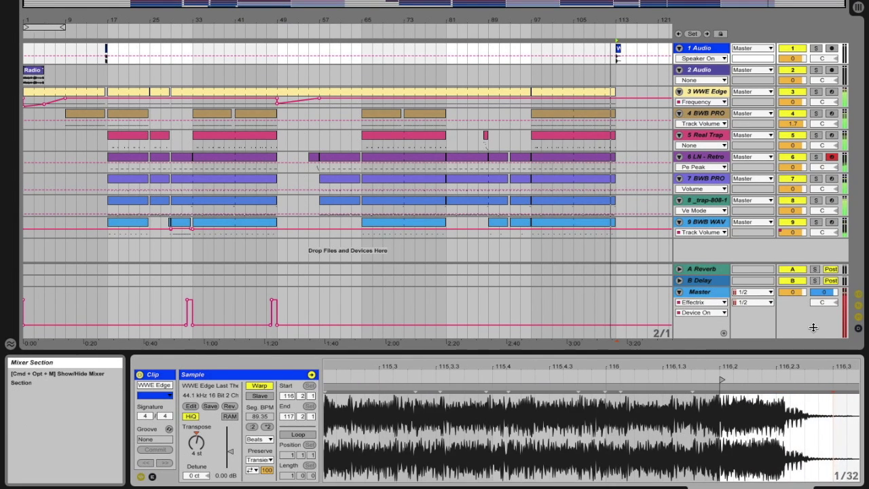
scroll(821, 417, "right", 10)
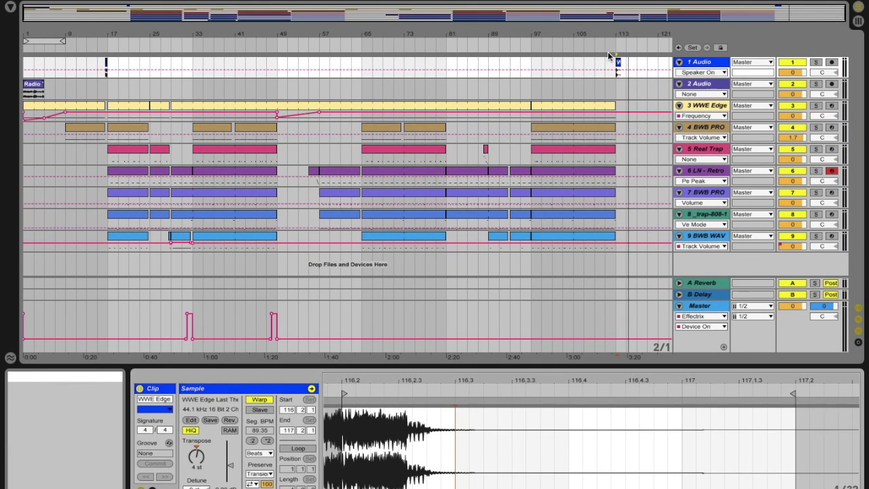
left_click(624, 0)
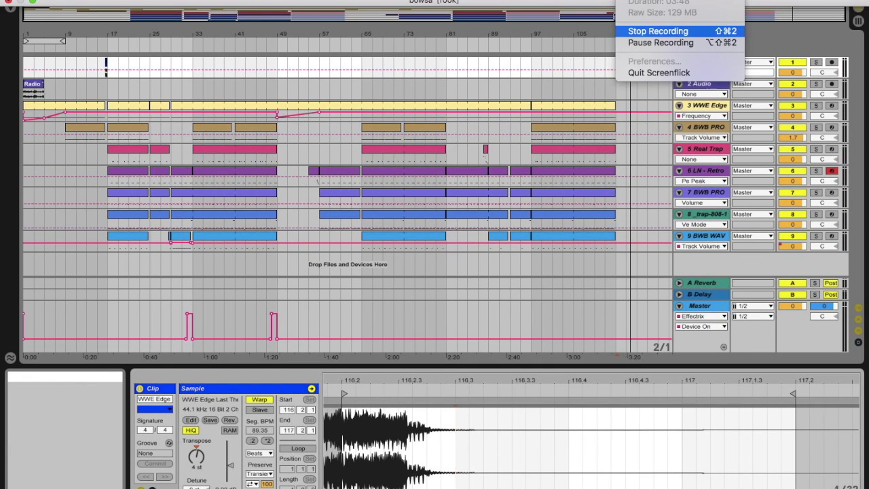